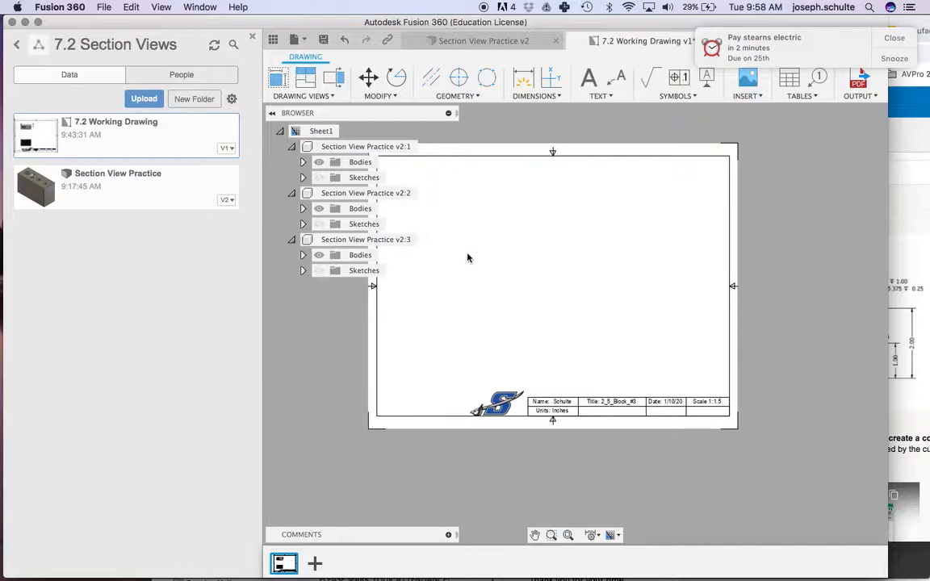
pyautogui.scroll(2, 467, 258)
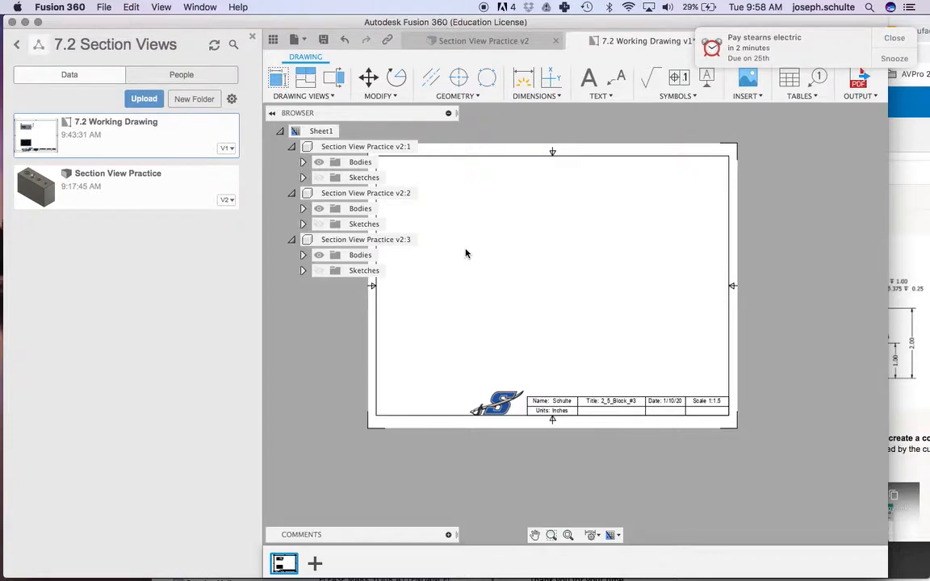
pyautogui.click(165, 180)
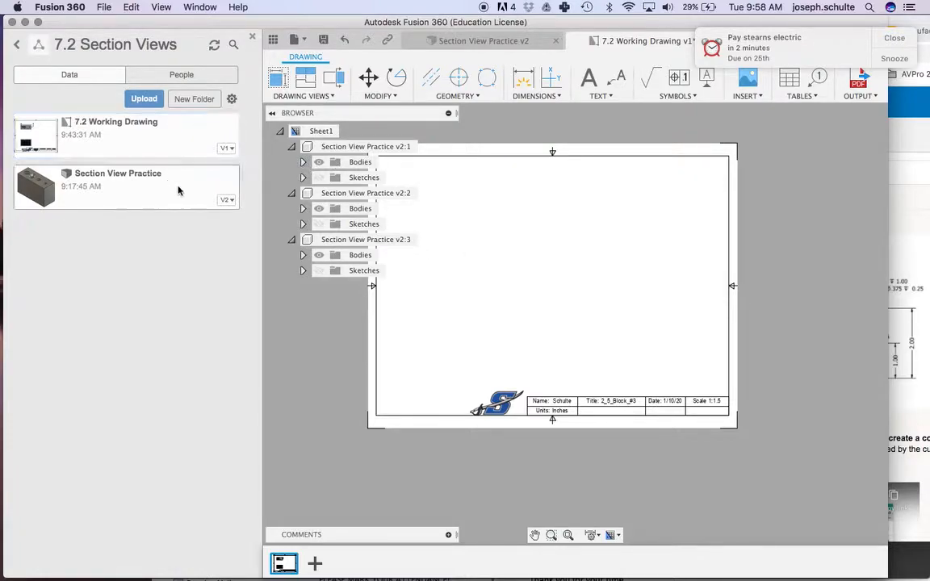
pyautogui.click(463, 41)
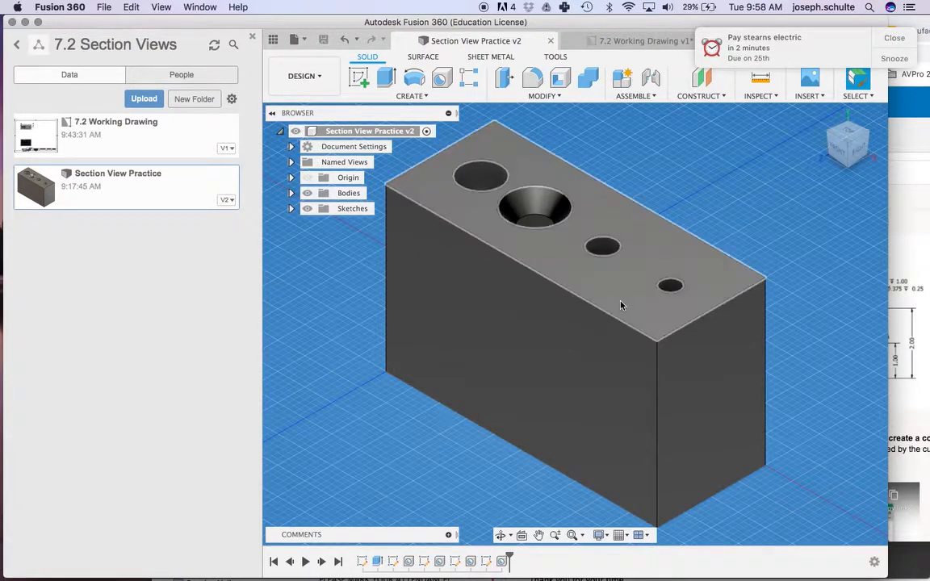
pyautogui.click(305, 76)
pyautogui.moveTo(318, 246)
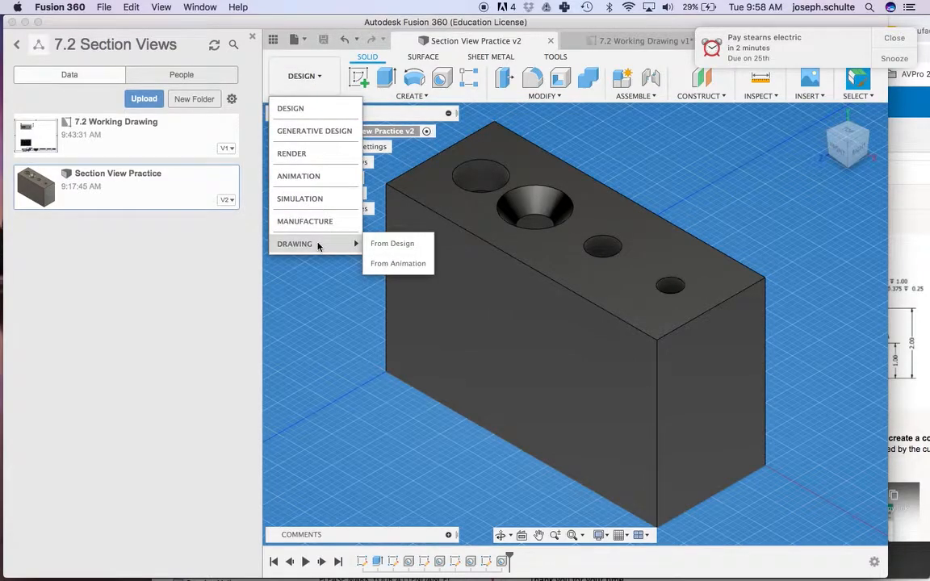
pyautogui.click(392, 244)
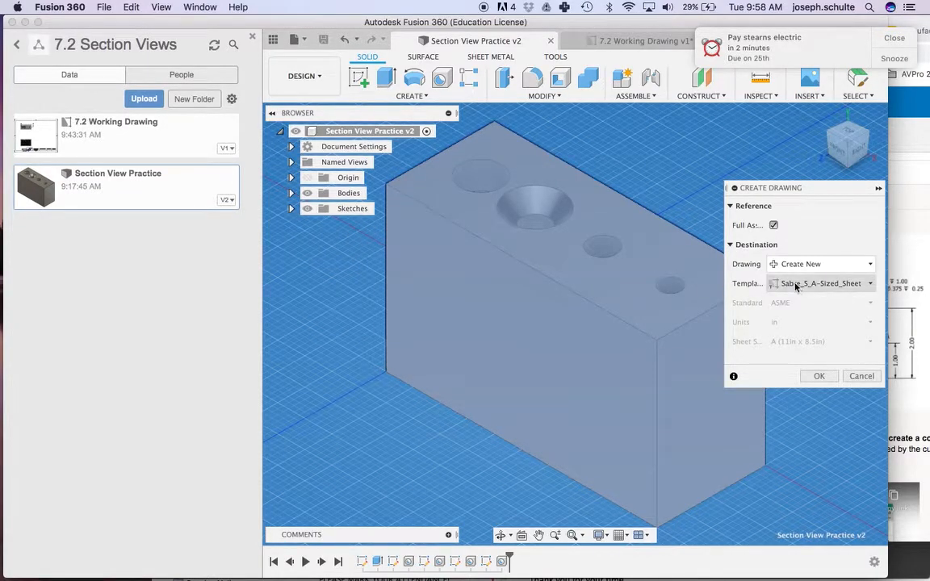
pyautogui.click(861, 376)
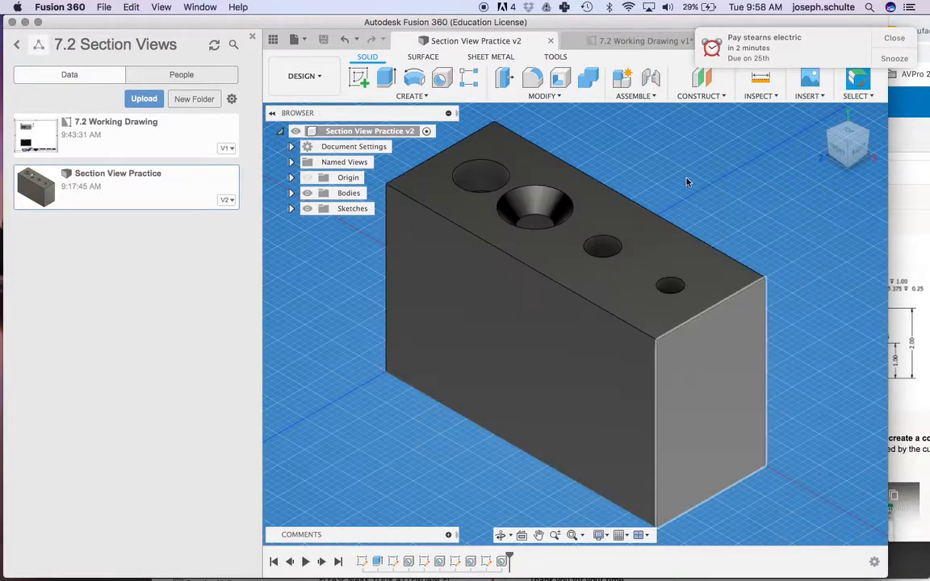
pyautogui.click(613, 41)
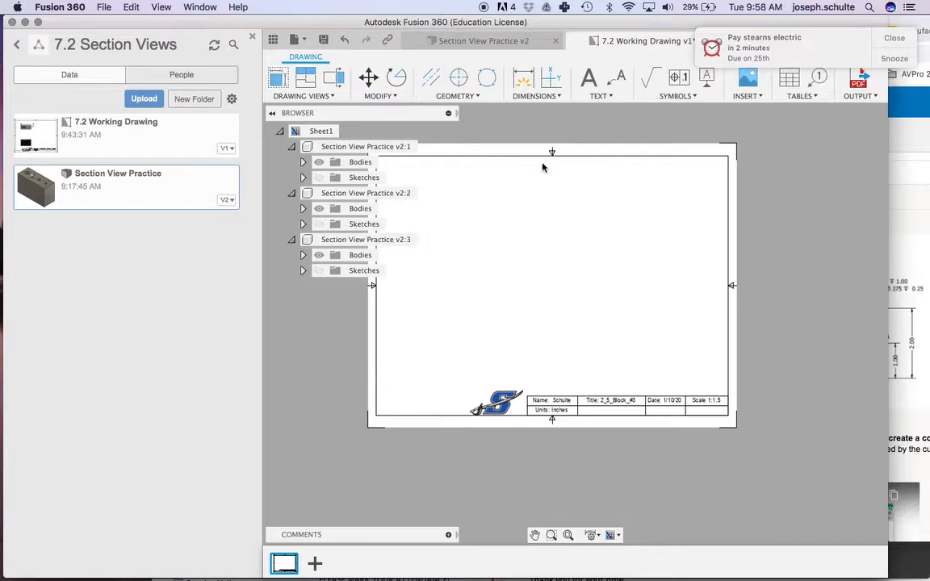
# Place a base view of the block in TOP orientation at 1:2 scale in the upper-left area of the sheet.
pyautogui.scroll(3, 441, 235)
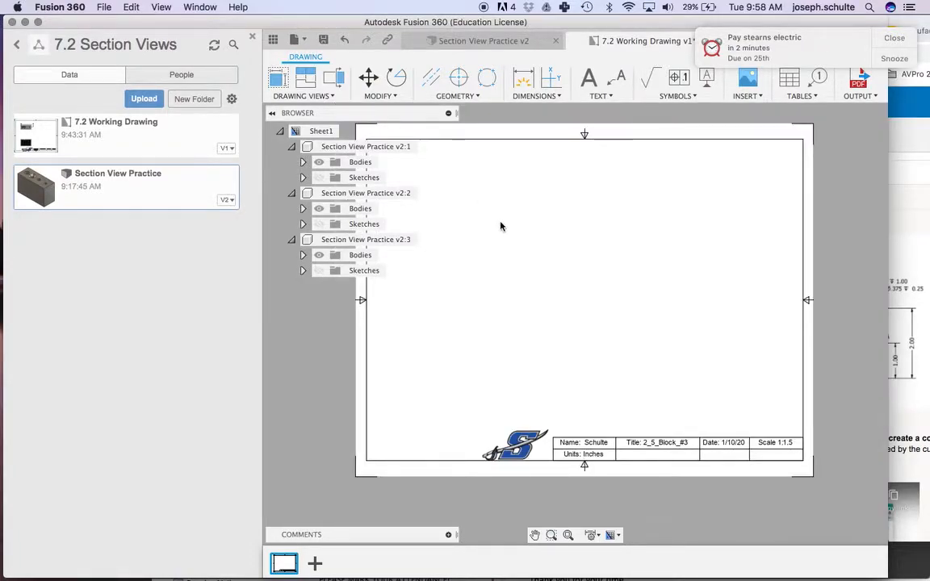
pyautogui.click(279, 80)
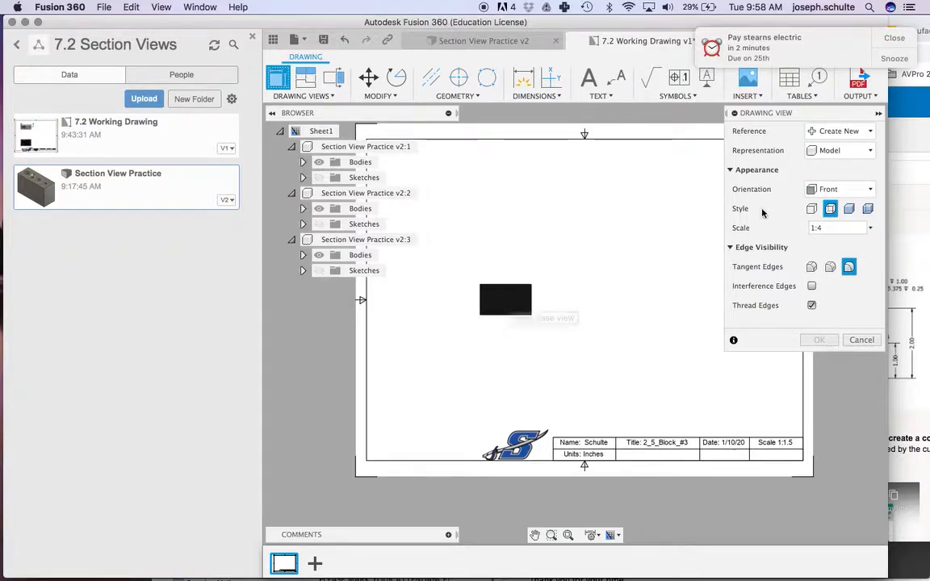
pyautogui.click(842, 193)
pyautogui.click(840, 208)
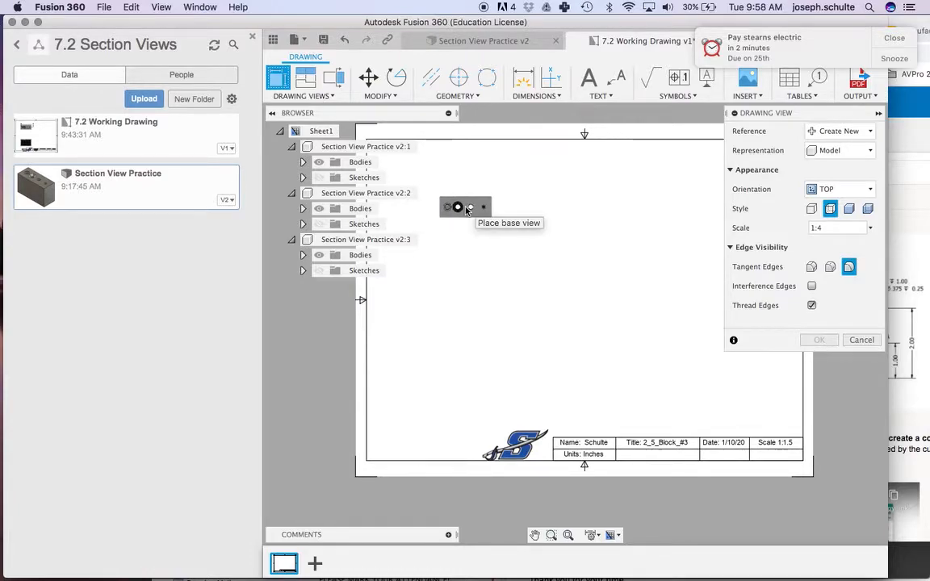
pyautogui.click(870, 227)
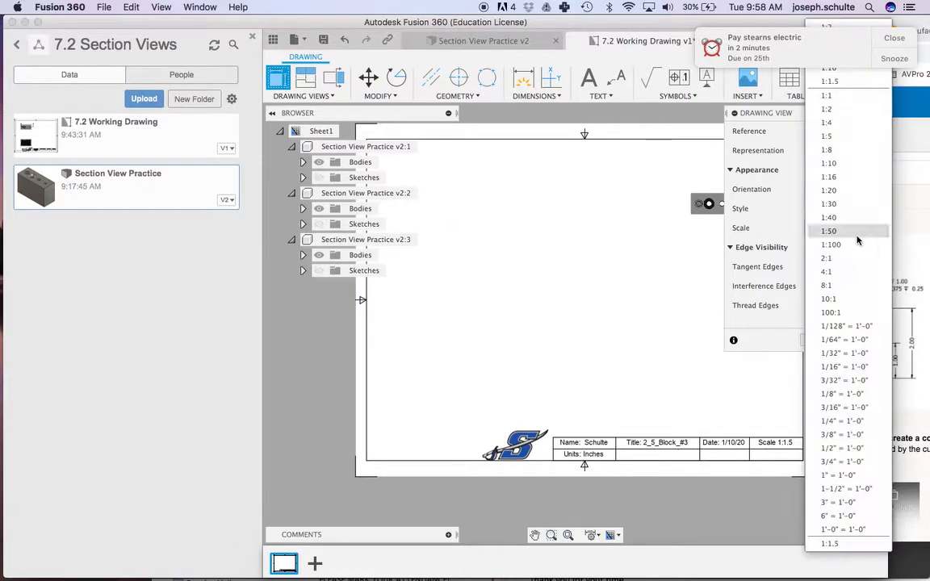
pyautogui.click(835, 109)
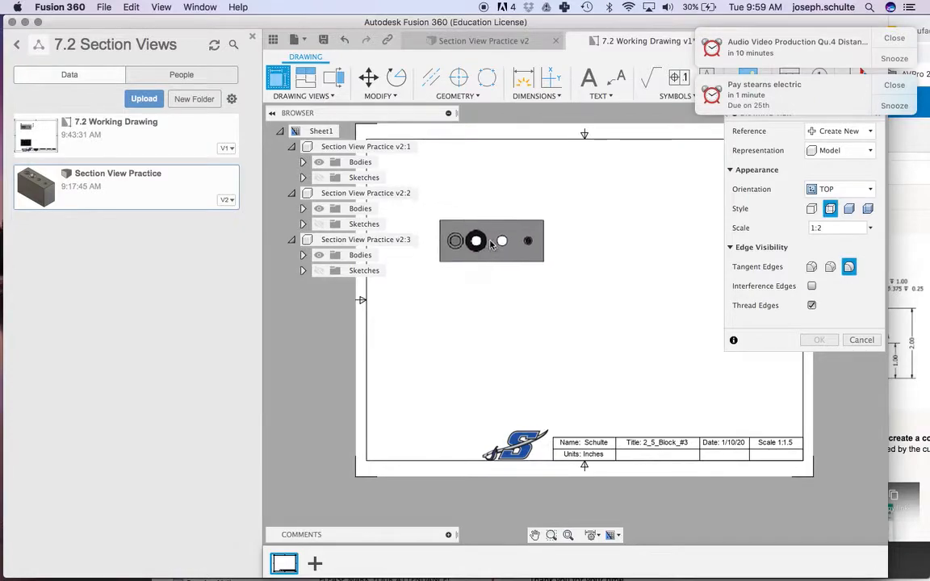
pyautogui.click(488, 243)
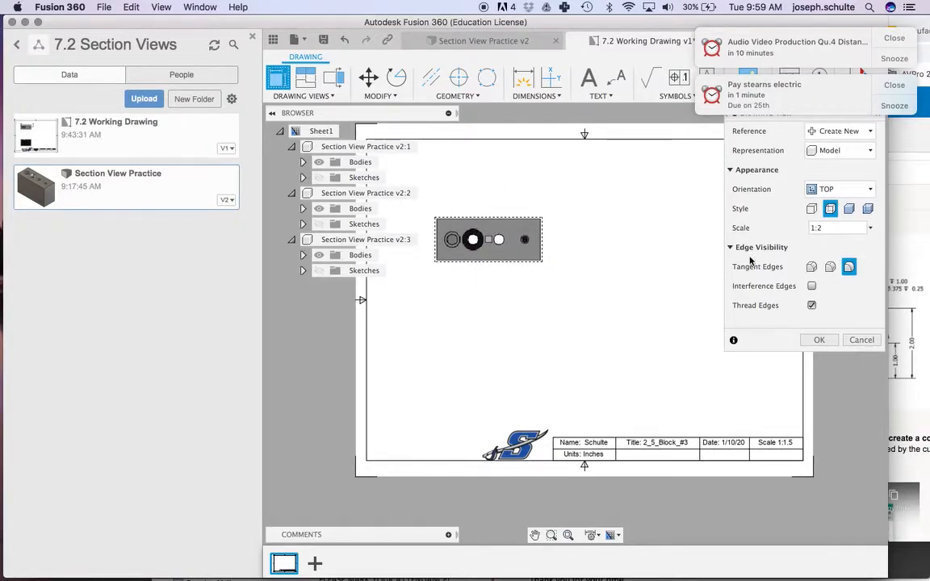
pyautogui.click(819, 340)
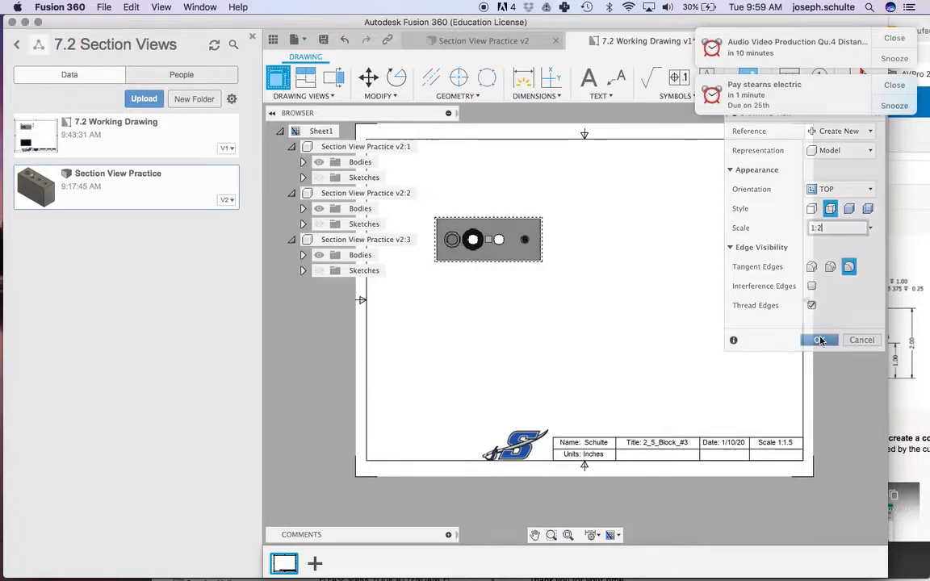
pyautogui.click(891, 39)
pyautogui.click(891, 38)
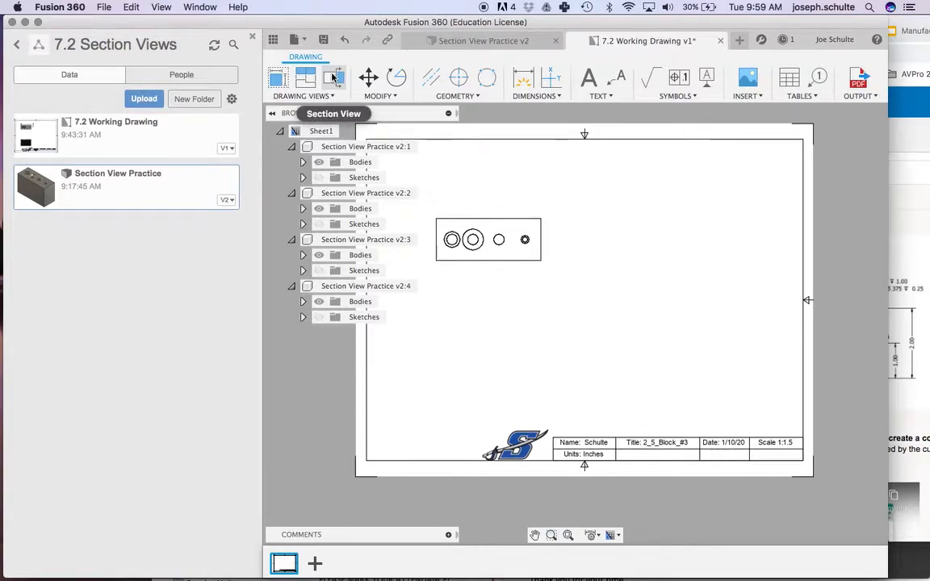
# Create a section view from the top view, cutting lengthwise through all four holes between the midpoints of the short edges.
pyautogui.click(334, 76)
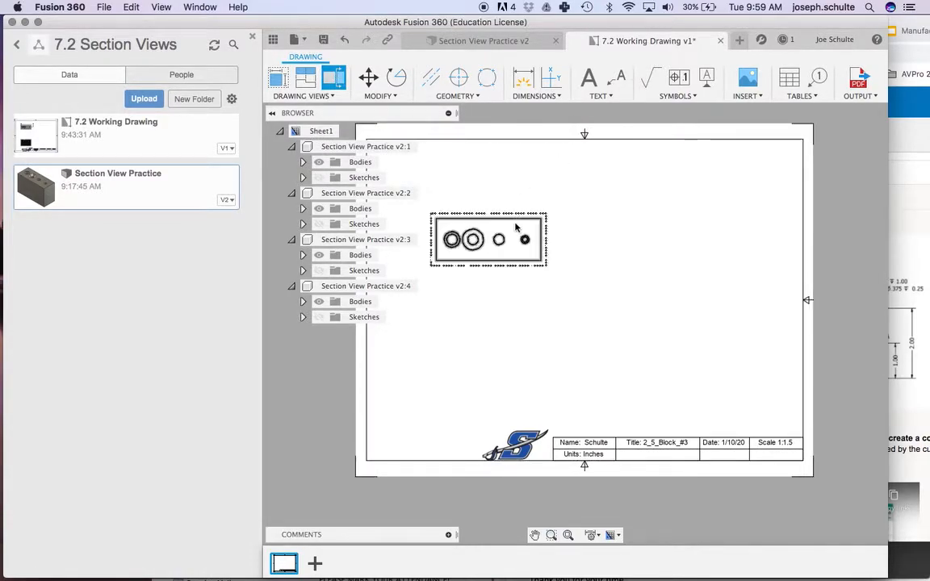
pyautogui.click(435, 240)
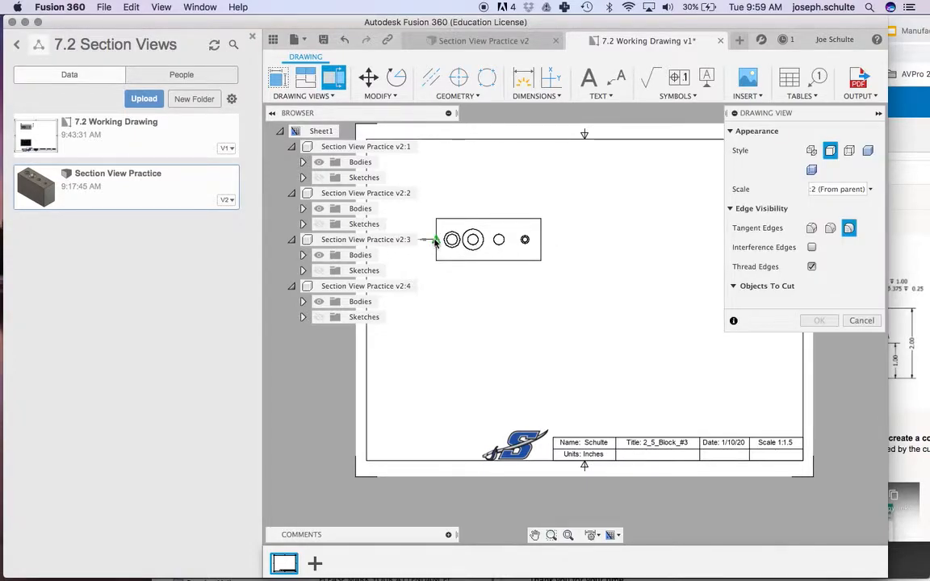
pyautogui.click(436, 240)
pyautogui.click(540, 240)
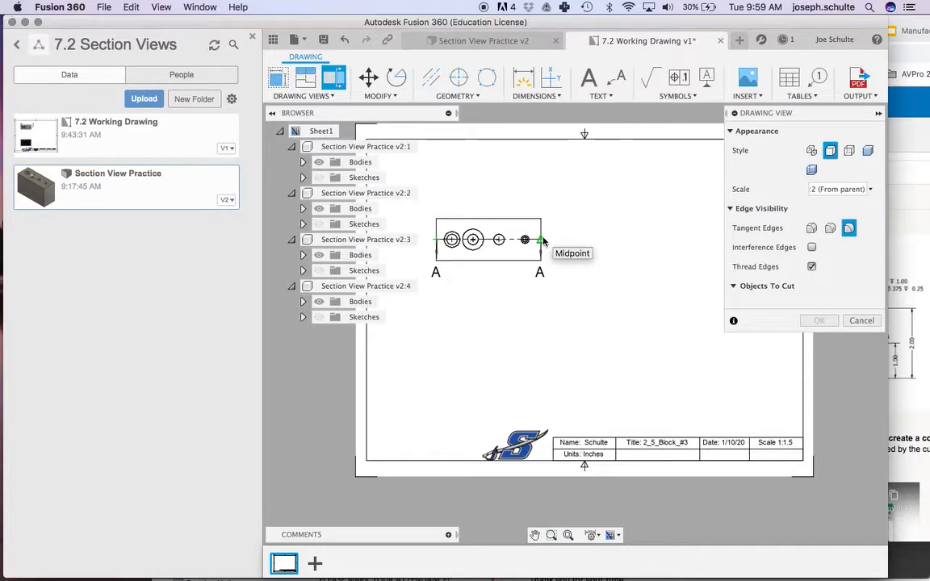
pyautogui.click(544, 241)
pyautogui.click(543, 241)
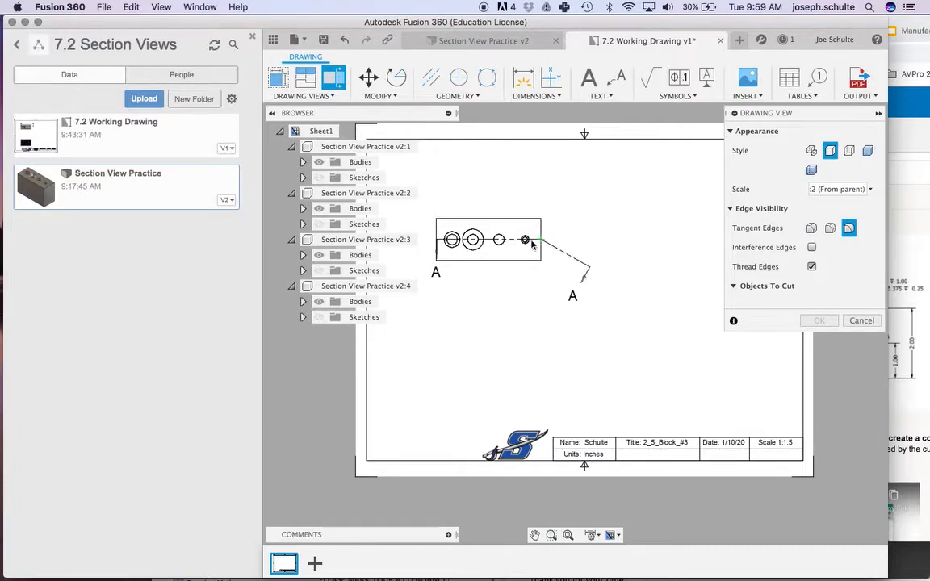
pyautogui.press('Return')
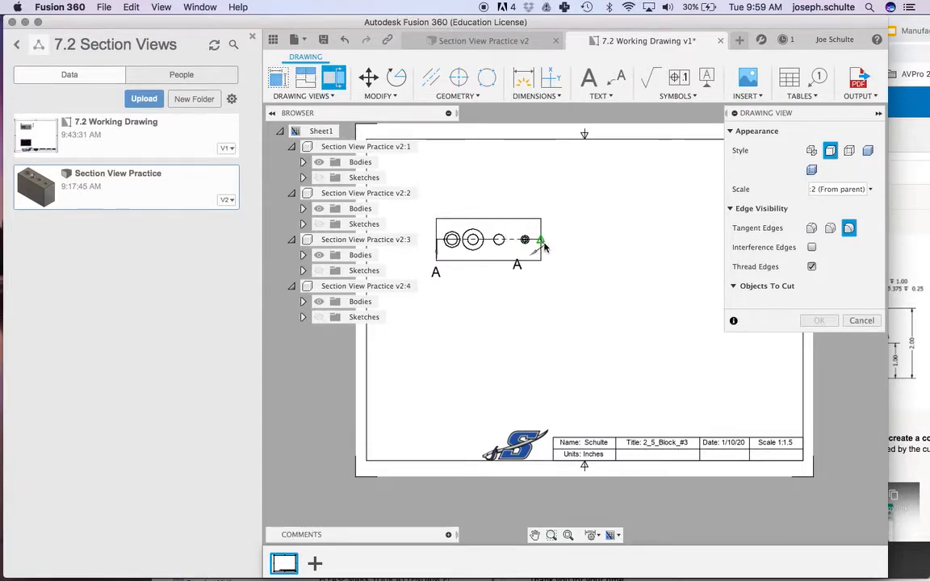
pyautogui.click(551, 241)
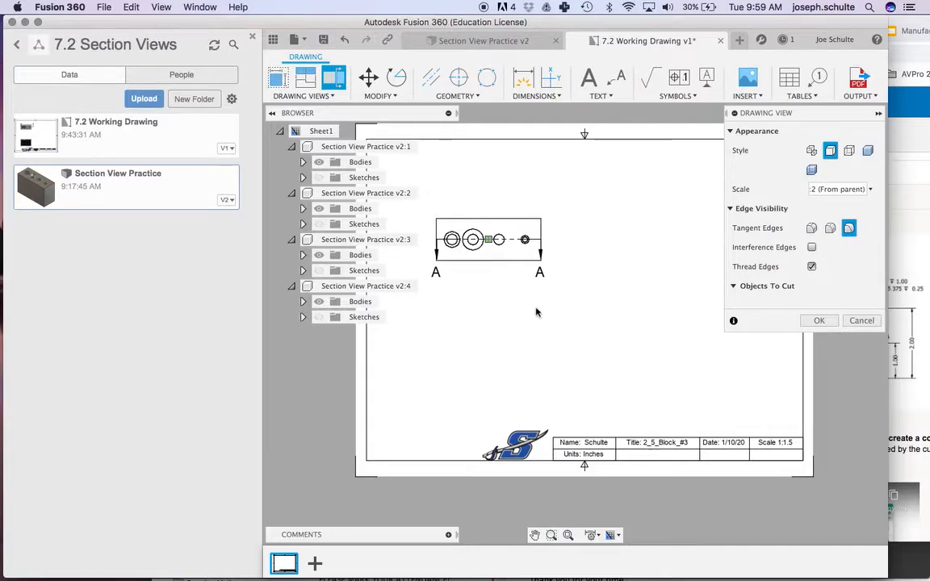
pyautogui.click(819, 321)
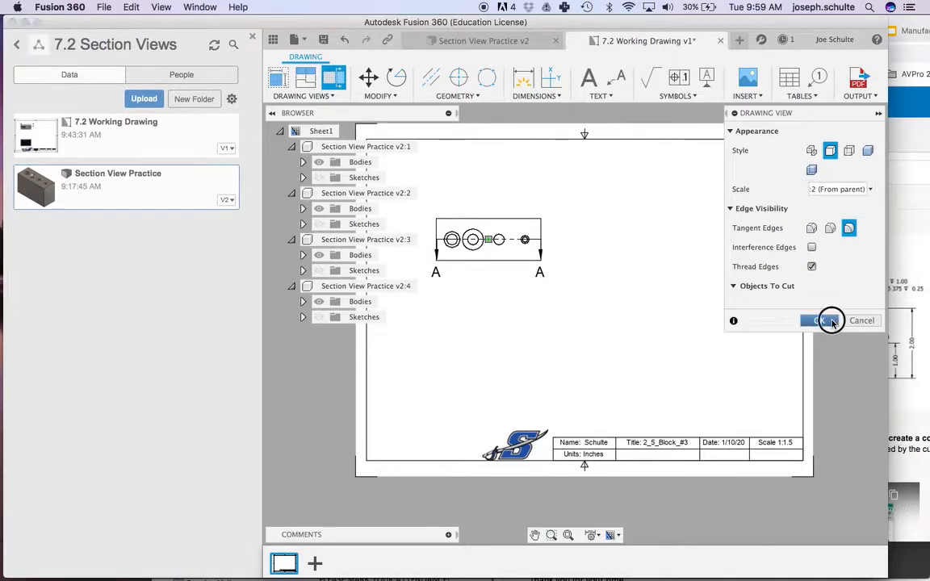
# Try to move the section view off the base view it overlaps.
pyautogui.click(473, 299)
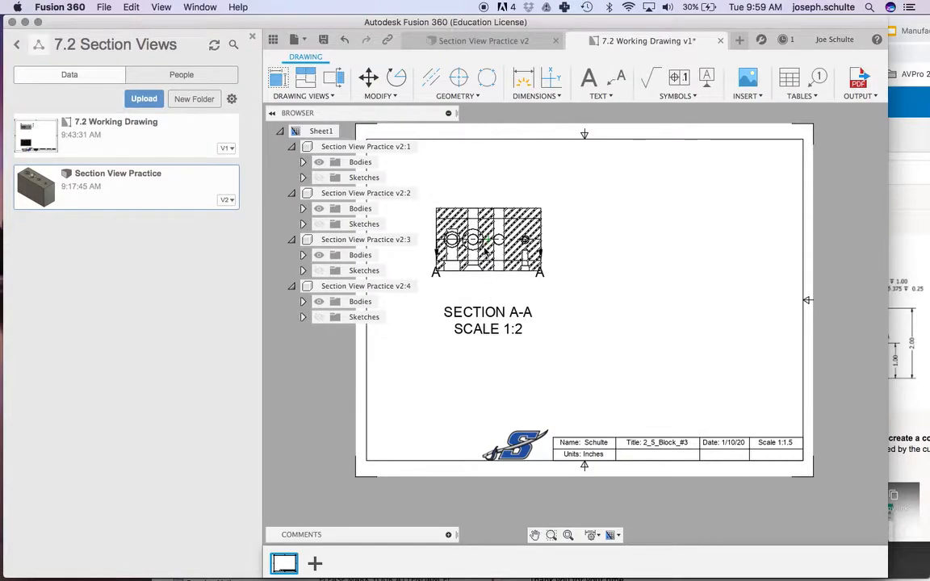
pyautogui.click(493, 277)
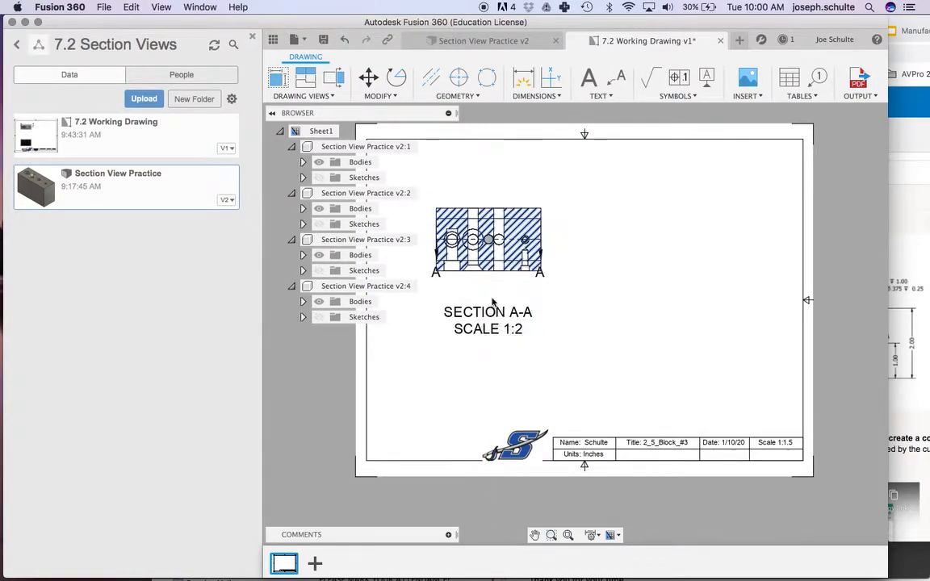
pyautogui.click(474, 125)
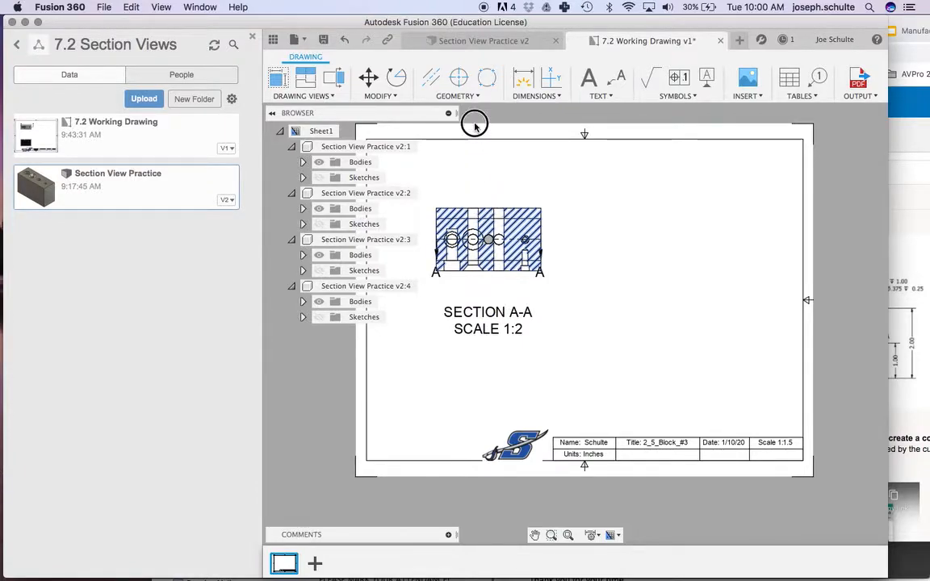
pyautogui.press('Escape')
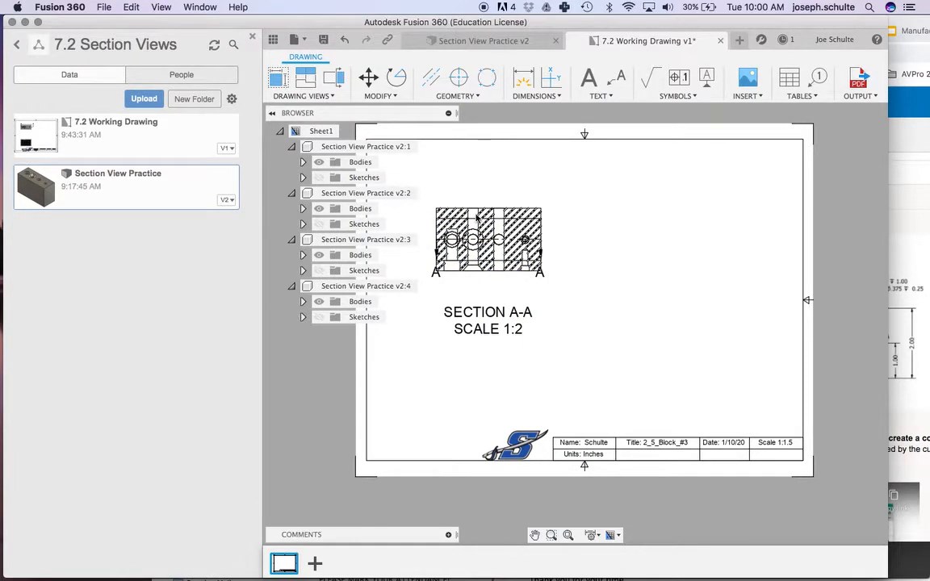
pyautogui.moveTo(532, 247); pyautogui.dragTo(591, 235)
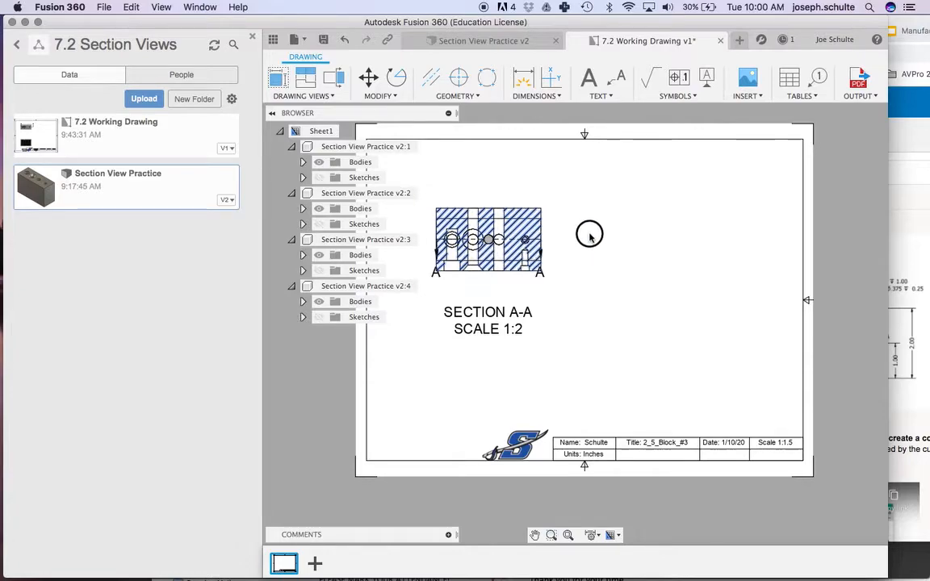
pyautogui.moveTo(521, 207); pyautogui.dragTo(564, 207)
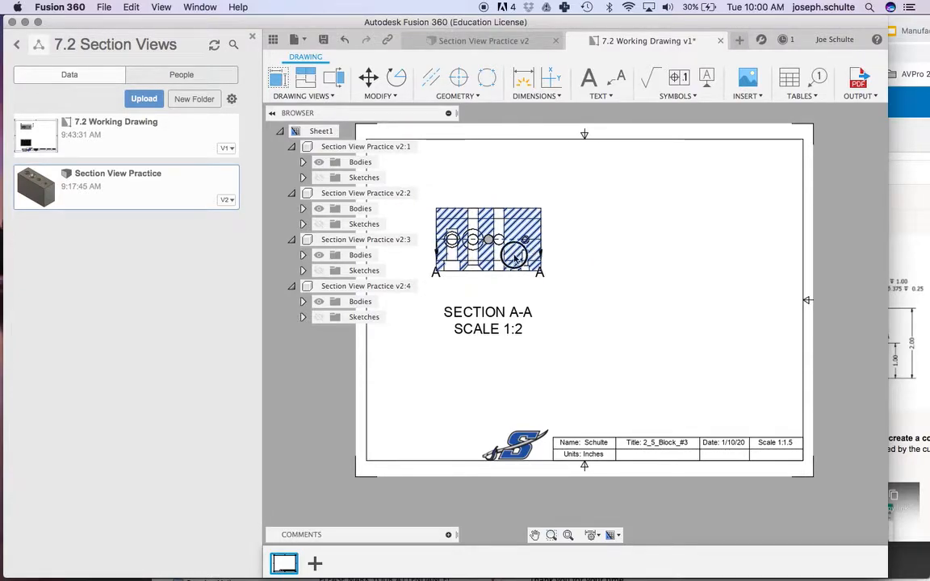
pyautogui.doubleClick(463, 229)
pyautogui.click(857, 205)
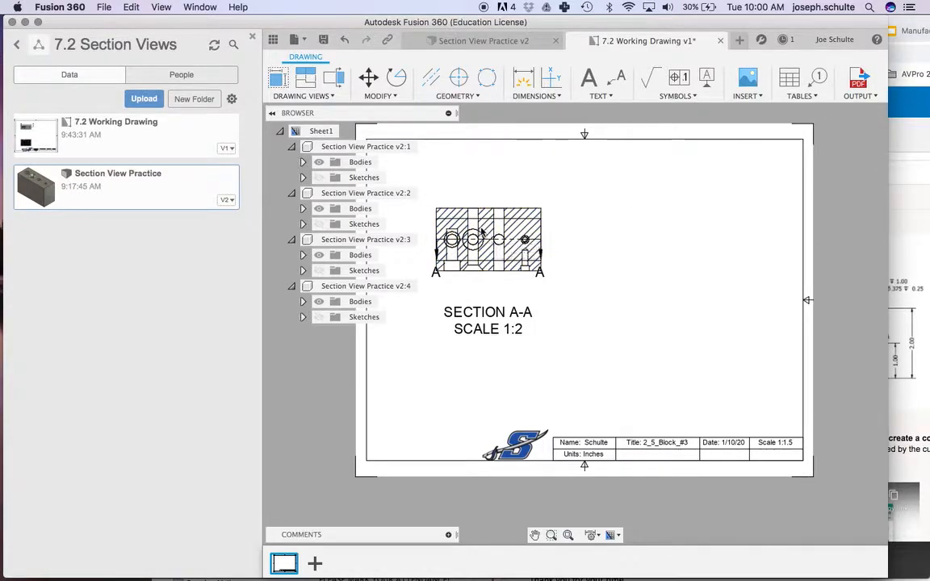
# Delete the overlapping base view and section view from the sheet.
pyautogui.moveTo(405, 170); pyautogui.dragTo(603, 317)
pyautogui.press('Delete')
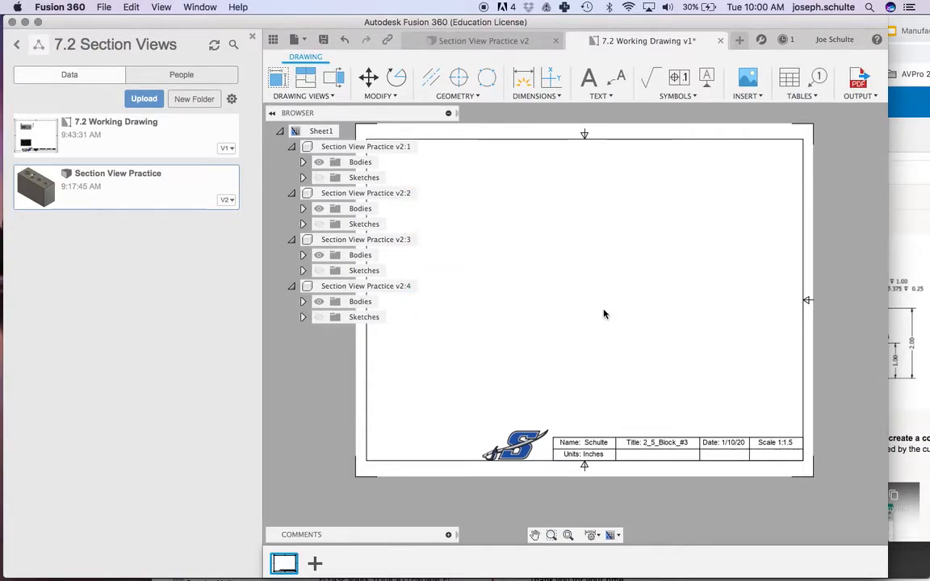
# Place a new base view of the block in TOP orientation at 1:2 scale in the upper-left area of the sheet.
pyautogui.scroll(3, 575, 273)
pyautogui.scroll(-5, 575, 274)
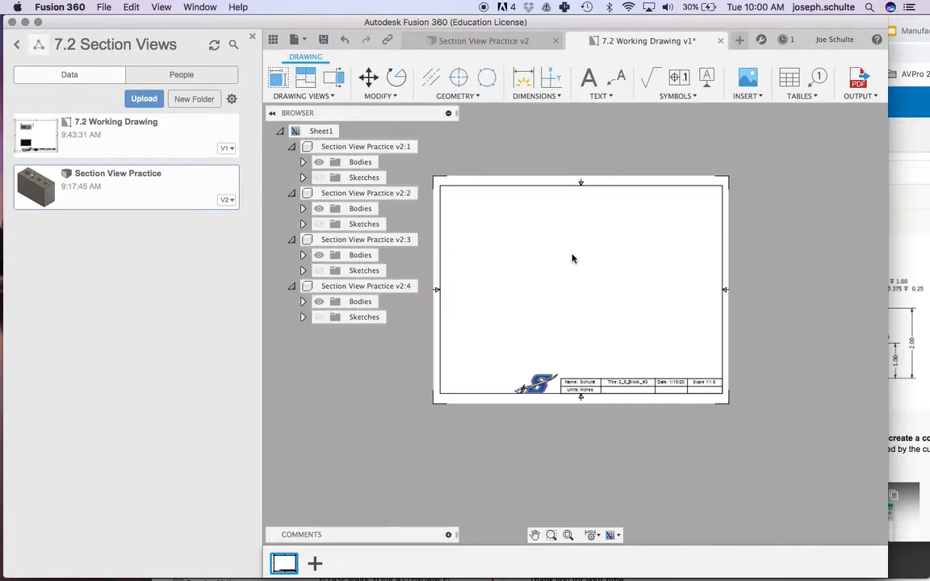
pyautogui.scroll(1, 567, 246)
pyautogui.scroll(2, 484, 228)
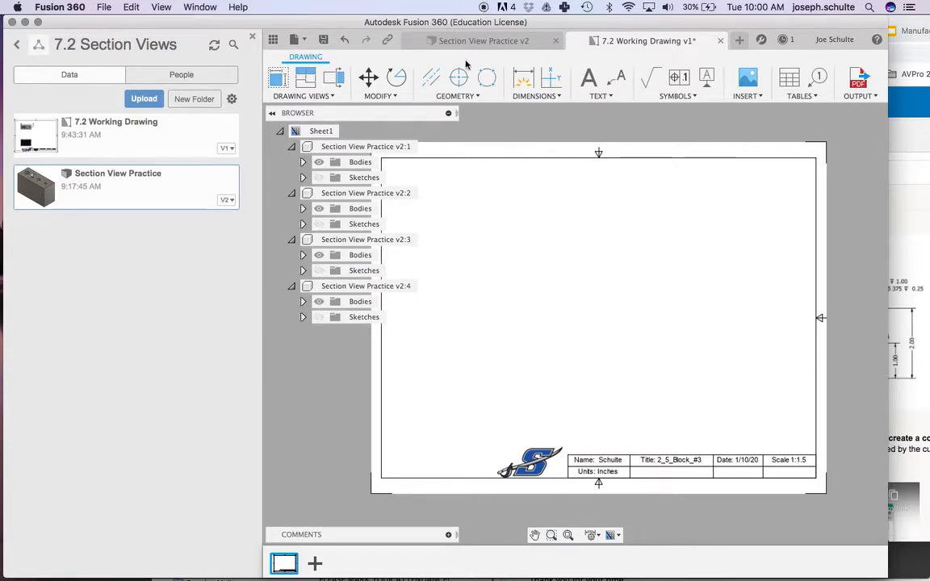
pyautogui.click(277, 77)
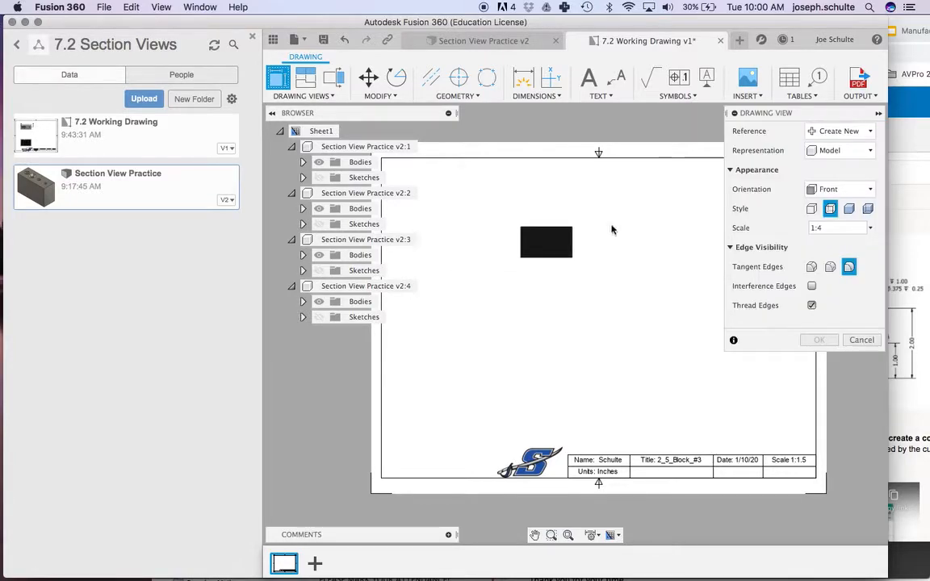
pyautogui.click(844, 190)
pyautogui.click(825, 207)
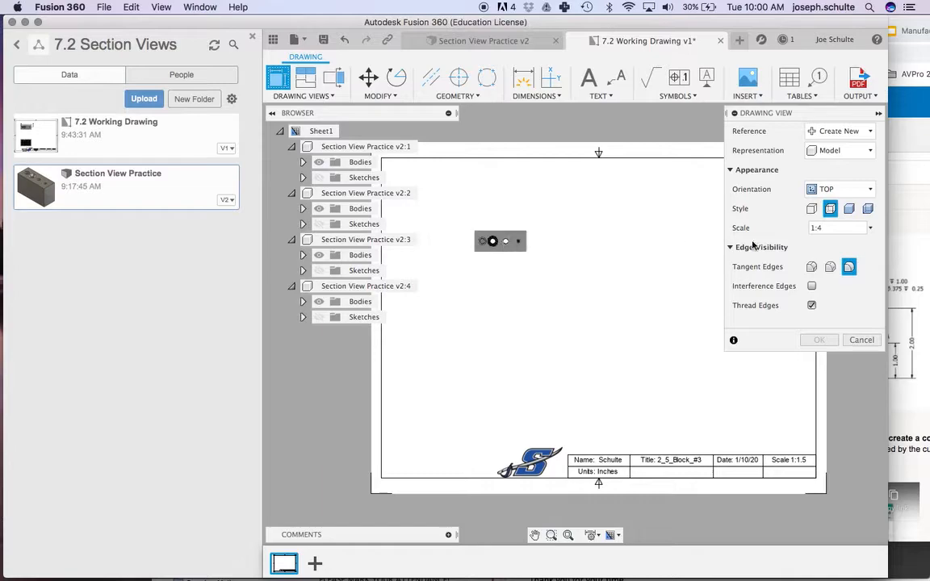
pyautogui.click(867, 228)
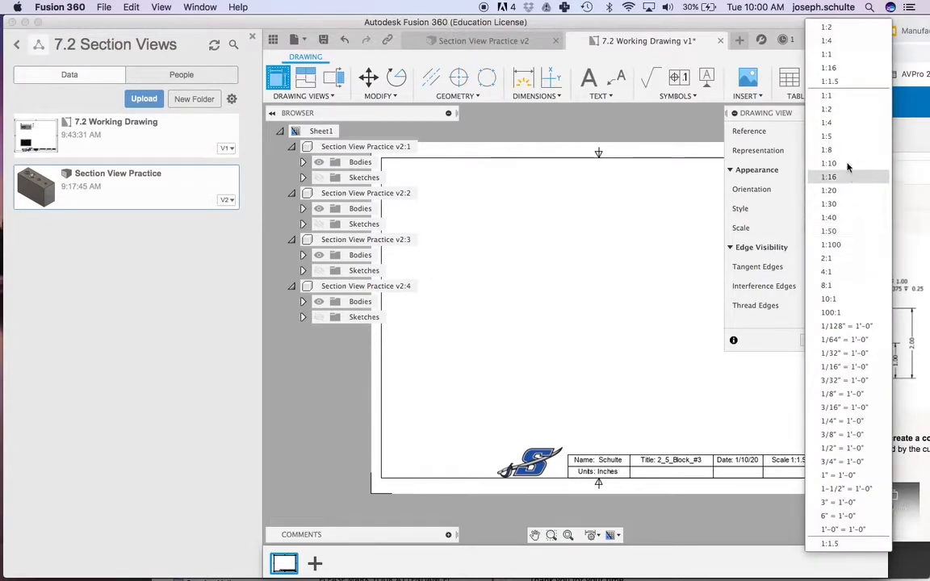
pyautogui.click(843, 108)
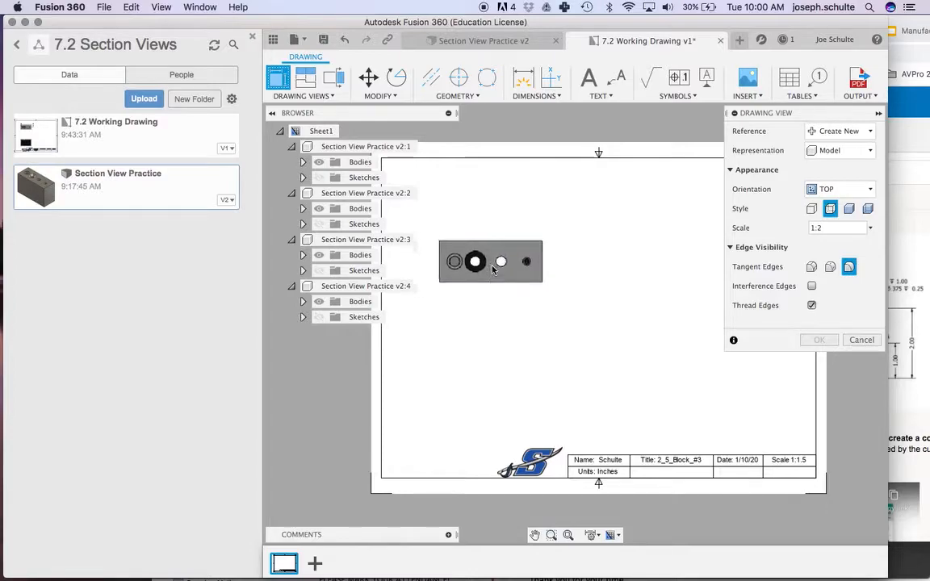
pyautogui.click(498, 263)
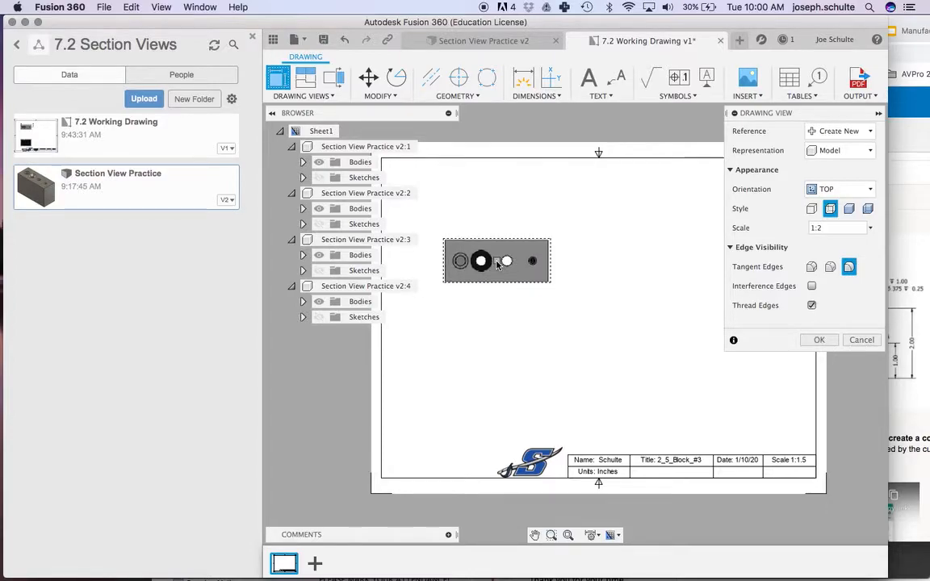
pyautogui.click(819, 340)
# Define a section line on the top view, running lengthwise through all four hole centers from the left edge's midpoint to just beyond the right edge.
pyautogui.click(339, 81)
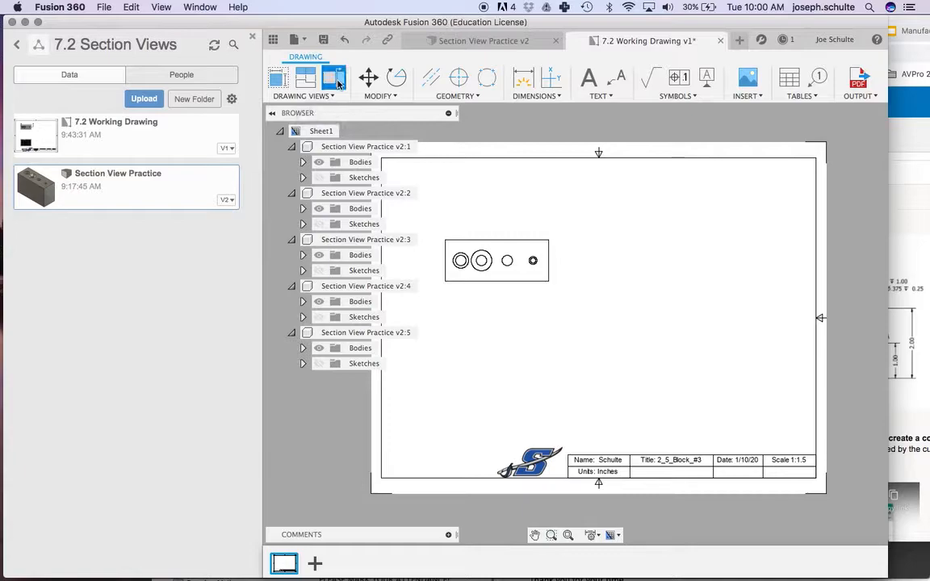
pyautogui.click(454, 259)
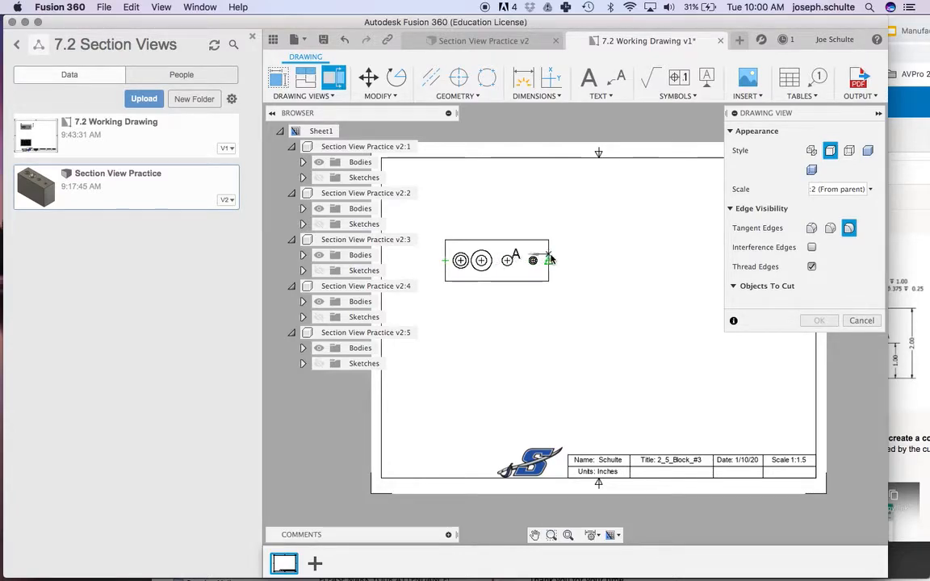
pyautogui.scroll(-2, 546, 261)
pyautogui.scroll(3, 546, 272)
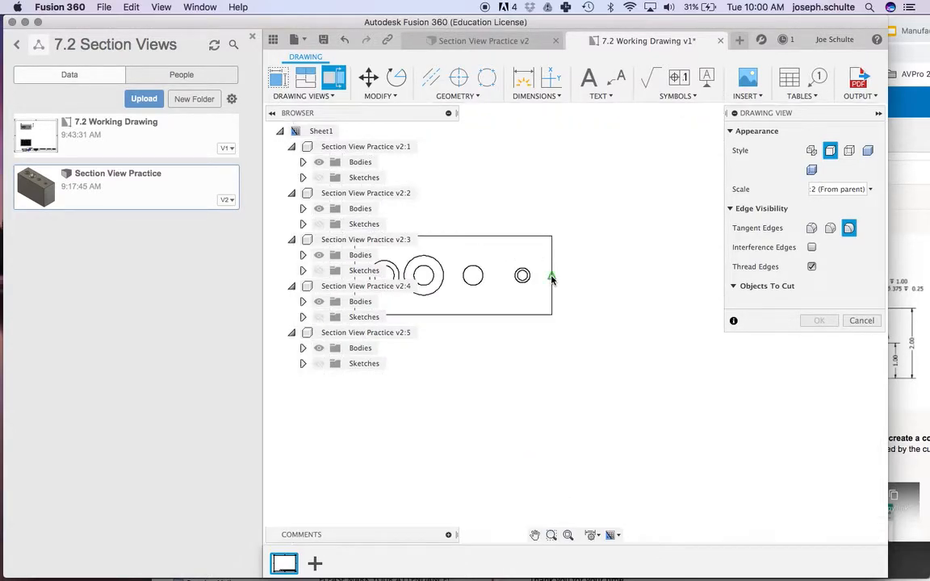
pyautogui.scroll(-5, 549, 275)
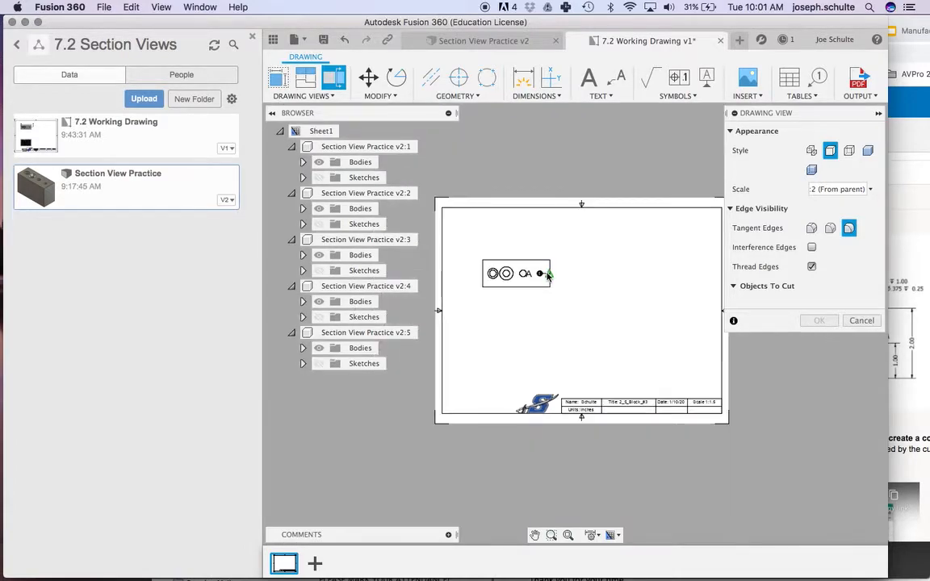
pyautogui.scroll(3, 484, 272)
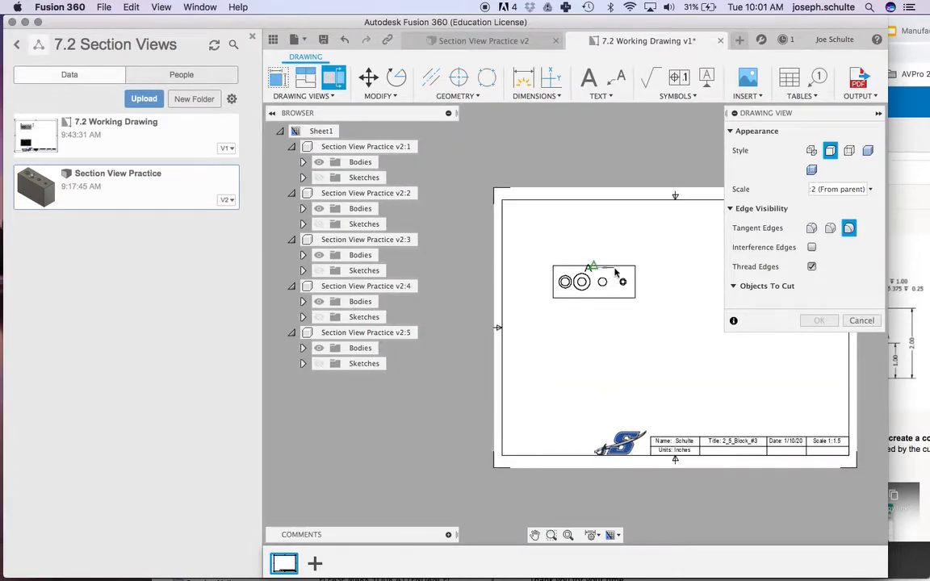
pyautogui.scroll(5, 525, 291)
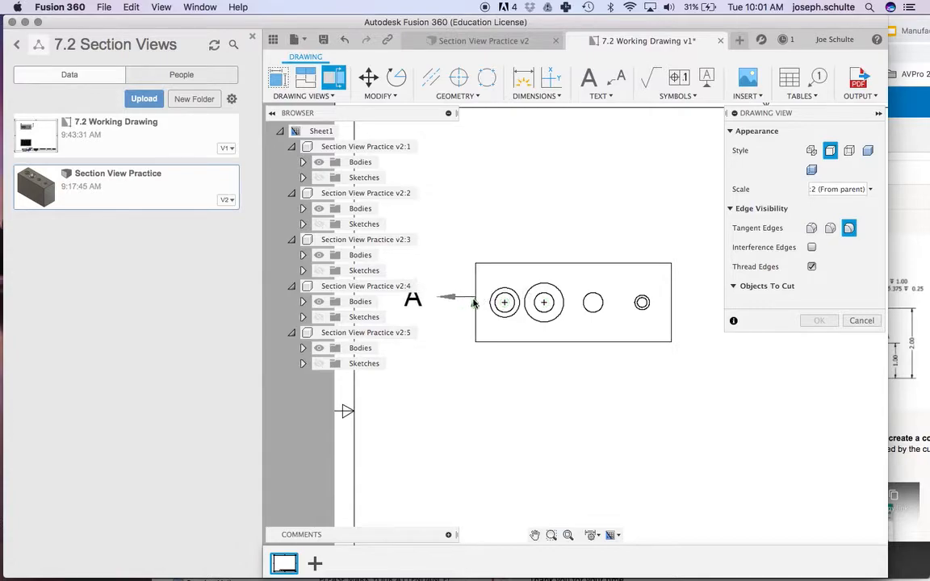
pyautogui.click(671, 303)
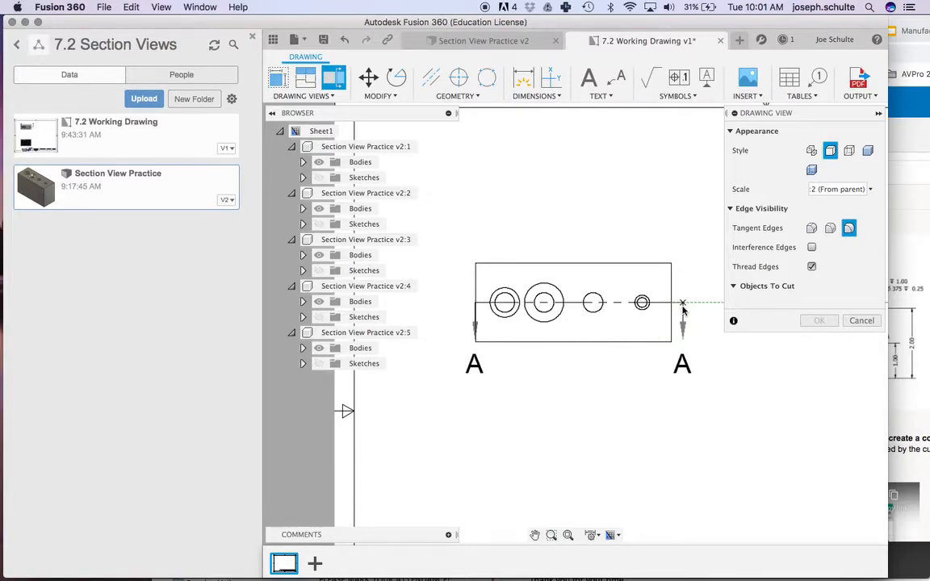
pyautogui.click(683, 308)
pyautogui.click(684, 305)
pyautogui.press('Return')
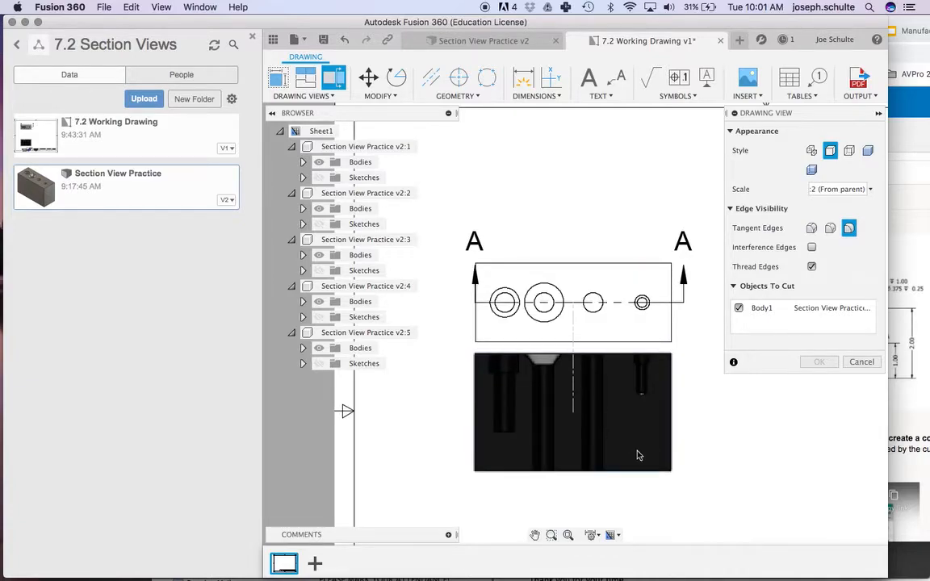
# Place the section view directly below the top view, leaving a clear gap between the two for dimensions.
pyautogui.scroll(3, 575, 415)
pyautogui.scroll(-3, 576, 414)
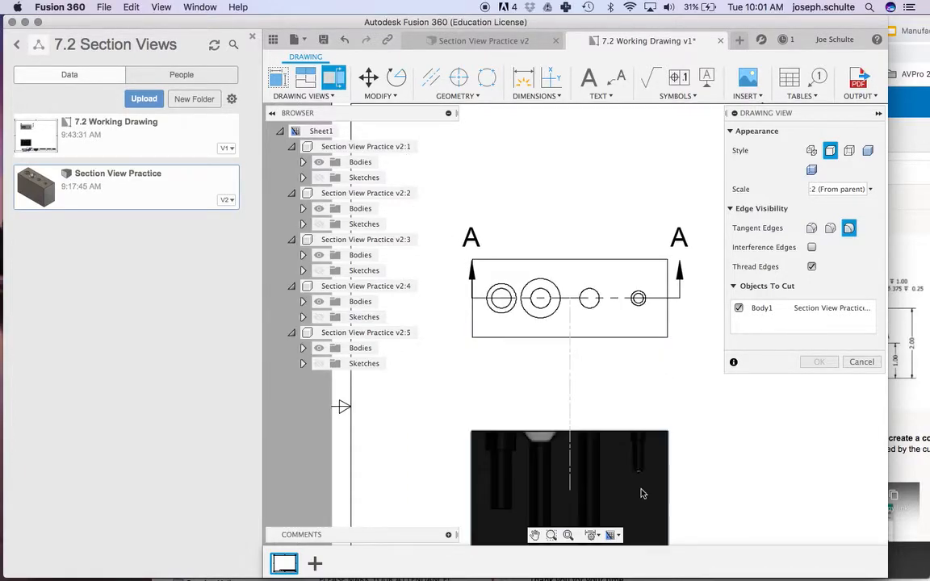
pyautogui.scroll(2, 606, 484)
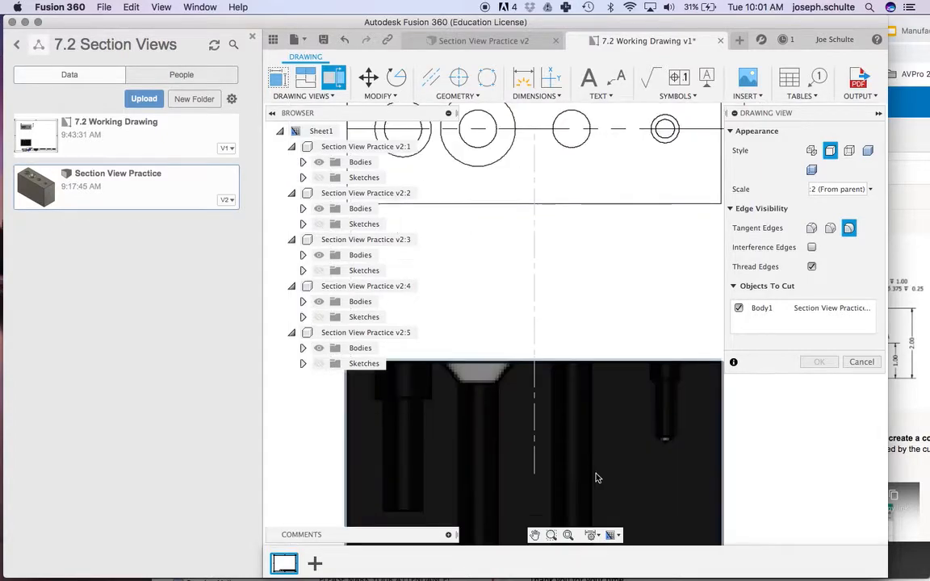
pyautogui.scroll(-4, 593, 464)
pyautogui.scroll(-4, 588, 447)
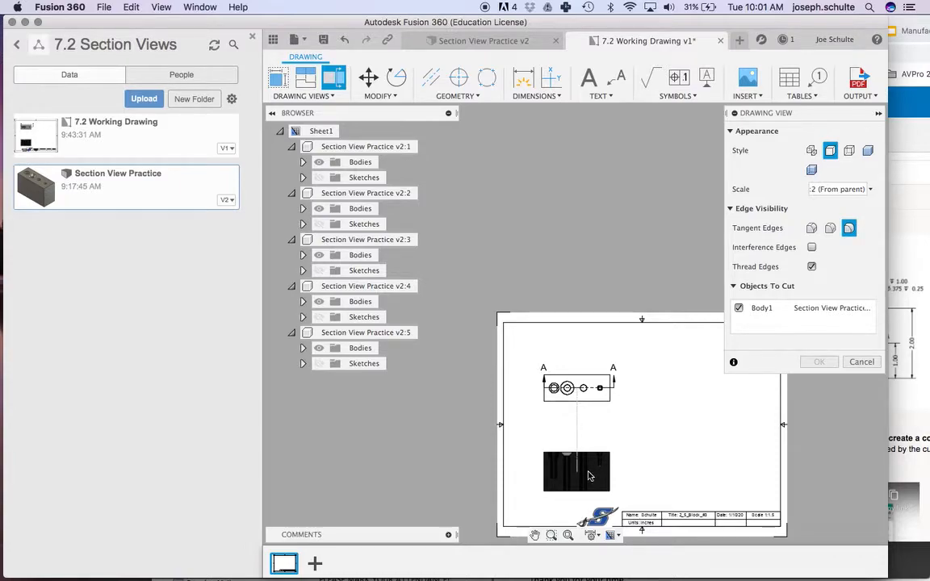
pyautogui.click(588, 476)
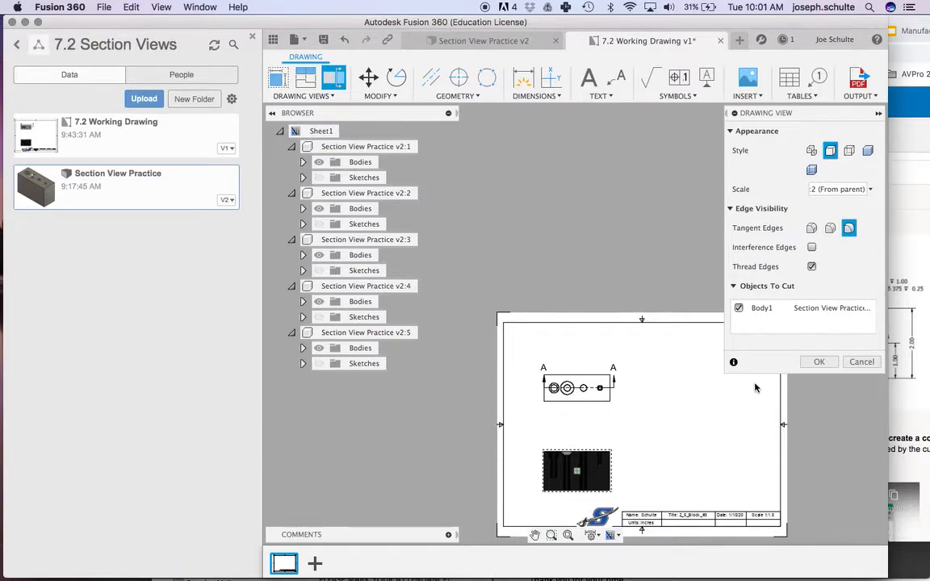
pyautogui.click(818, 362)
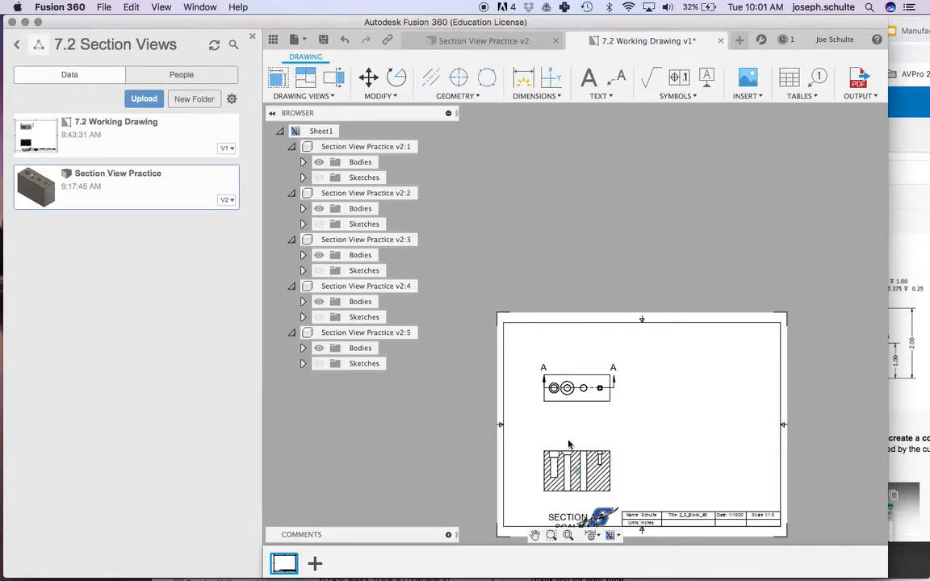
# Add center marks to all four holes in the top view.
pyautogui.scroll(5, 568, 443)
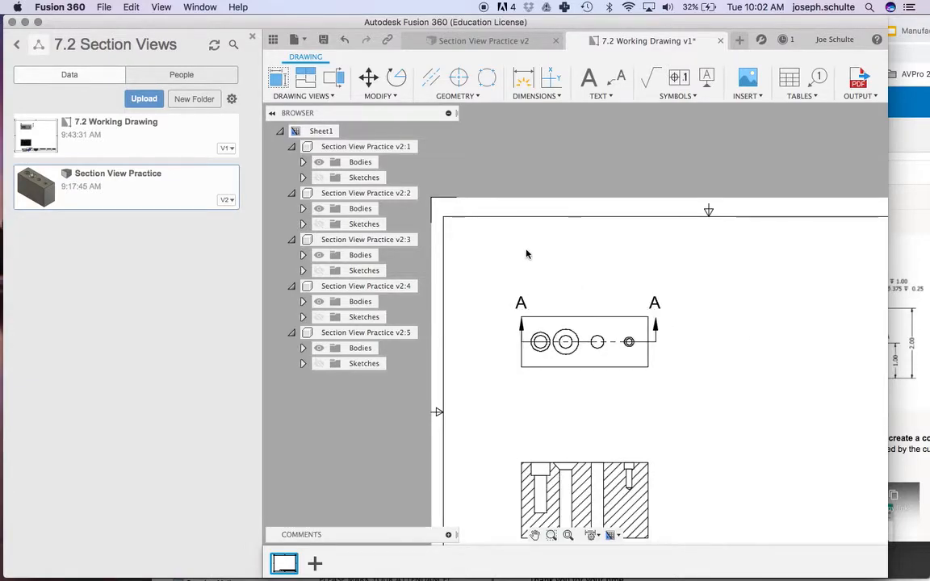
pyautogui.scroll(3, 636, 416)
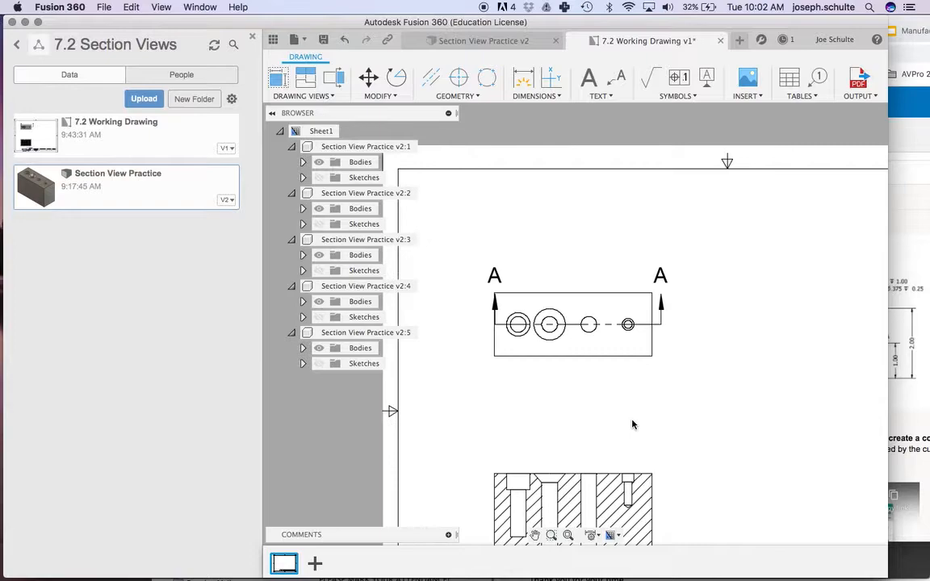
pyautogui.click(457, 78)
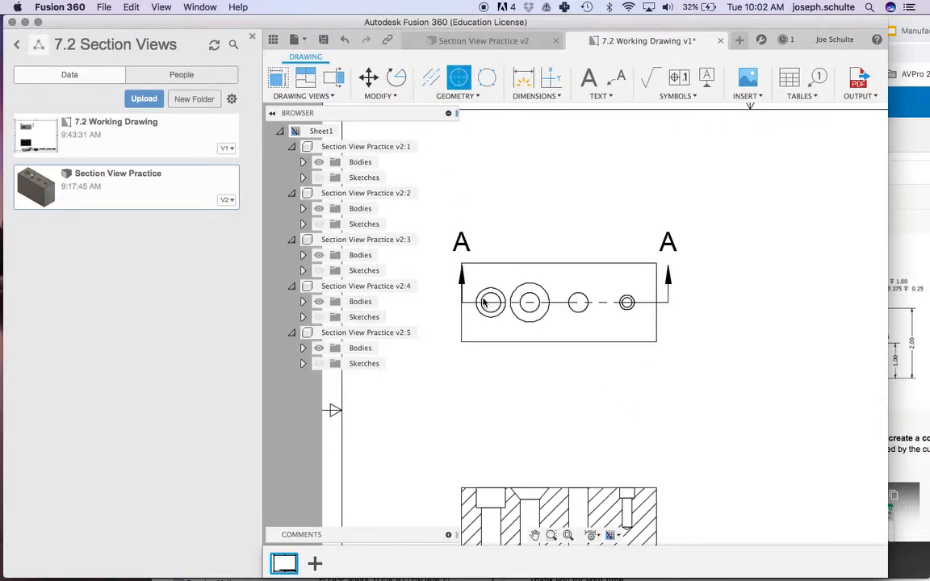
pyautogui.click(486, 302)
pyautogui.click(525, 301)
pyautogui.click(577, 302)
# Dimension the first and second hole centers from the block's left edge, stacking the dimensions below the top view.
pyautogui.press('d')
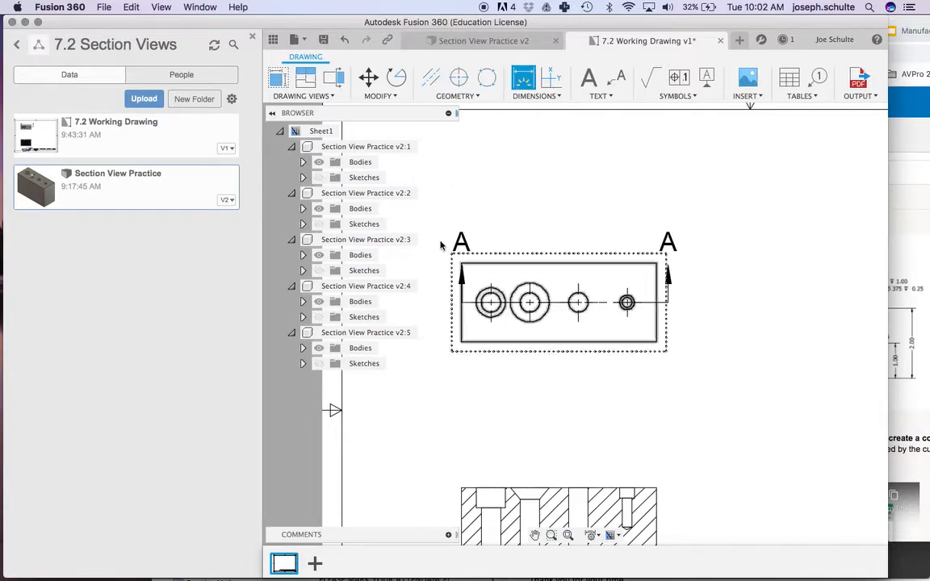
pyautogui.click(460, 338)
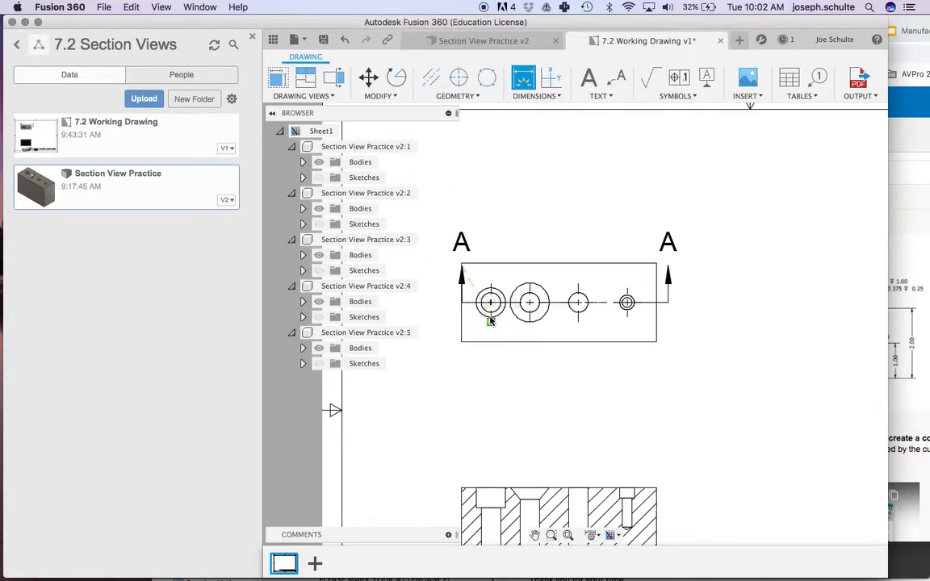
pyautogui.click(489, 321)
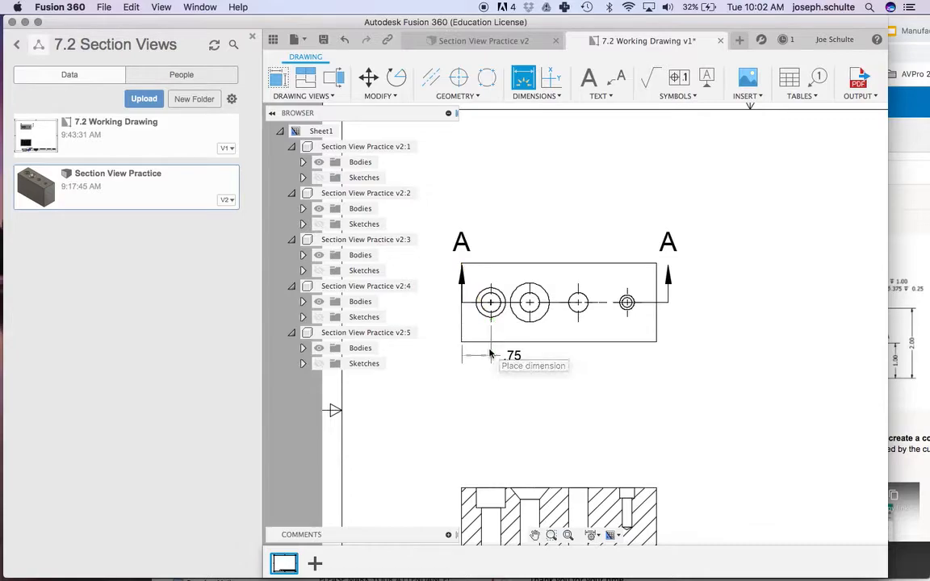
pyautogui.click(489, 354)
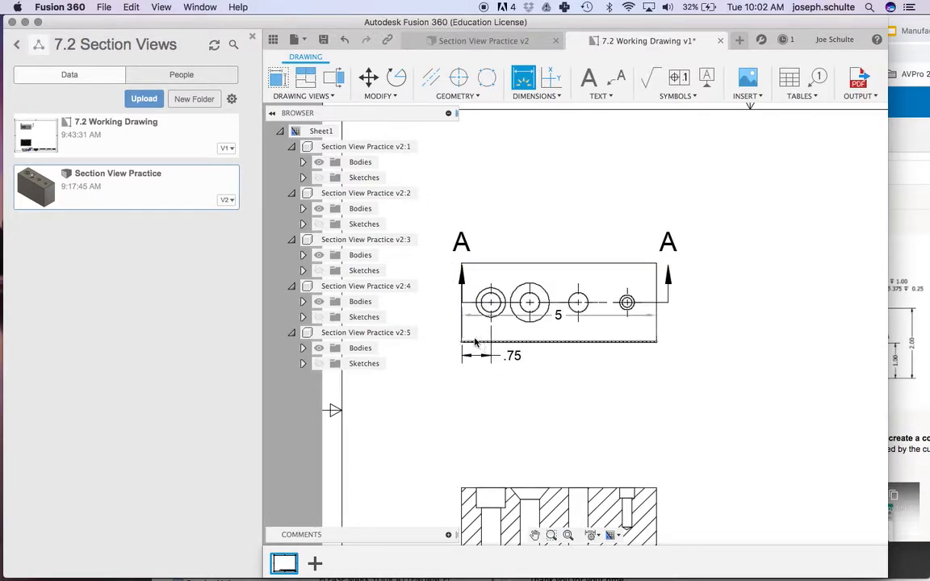
pyautogui.click(462, 333)
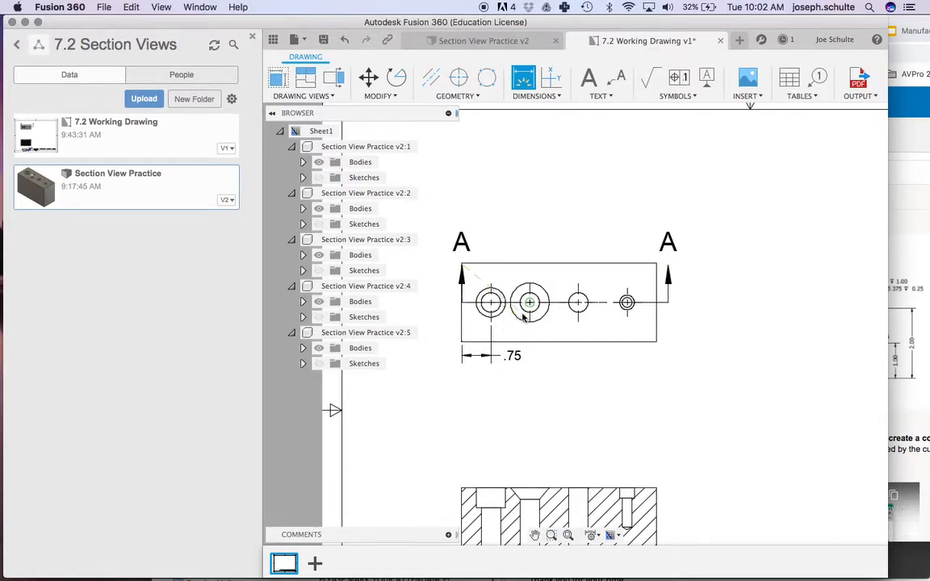
pyautogui.click(529, 319)
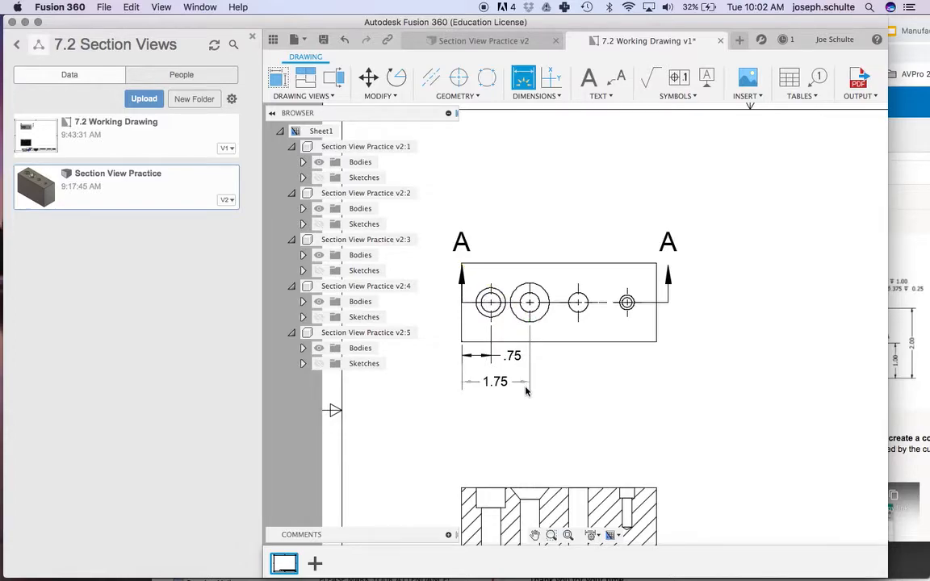
pyautogui.click(526, 391)
# Dimension the third and fourth hole centers from the block's left edge, stacking them beneath the existing hole dimensions.
pyautogui.click(461, 323)
pyautogui.click(578, 321)
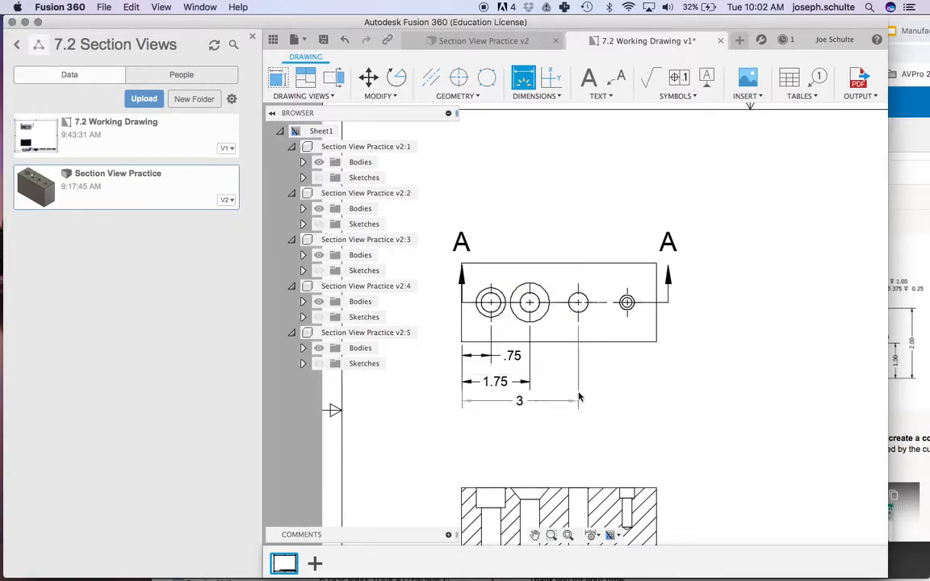
pyautogui.click(520, 397)
pyautogui.click(460, 329)
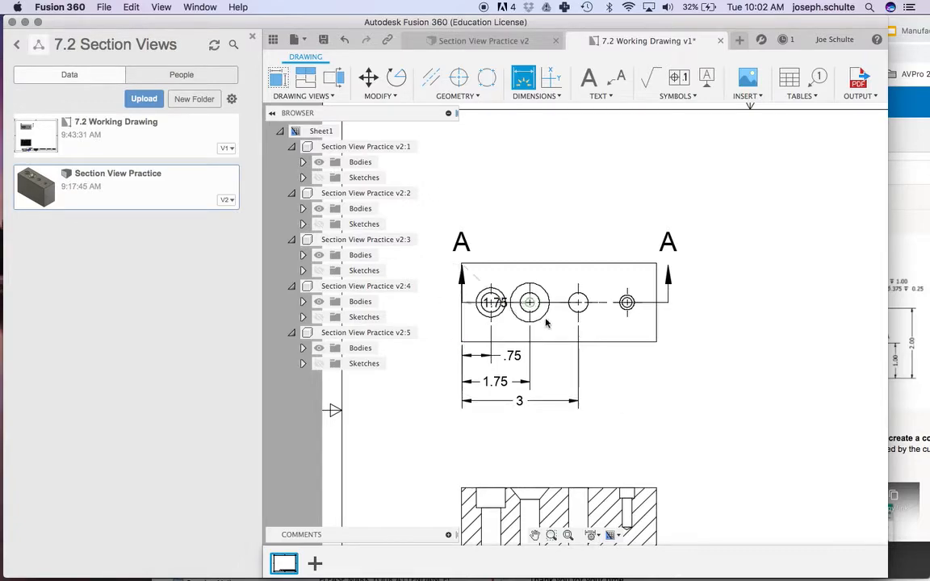
pyautogui.click(627, 303)
pyautogui.click(616, 427)
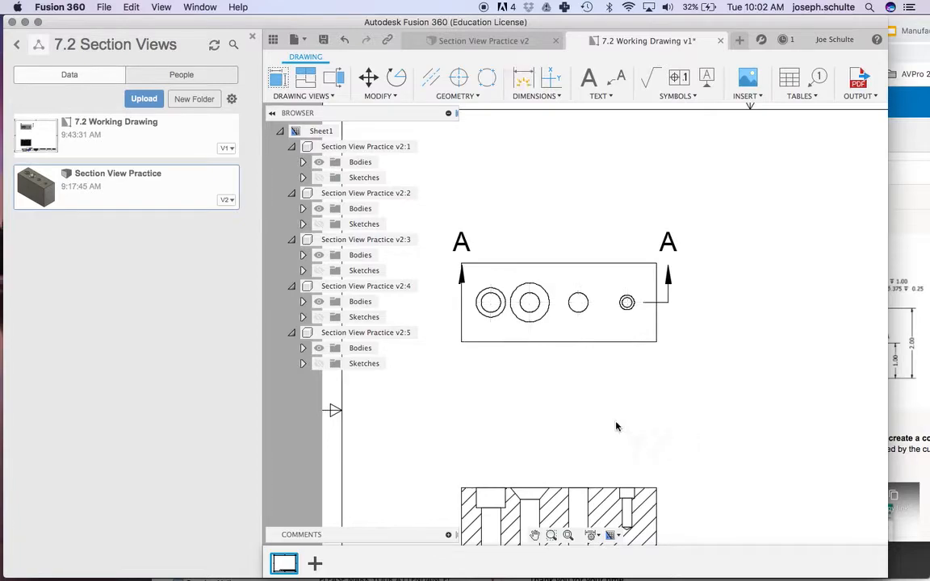
# Dimension the block's overall length in the top view, placing it beneath the hole location dimensions.
pyautogui.click(463, 329)
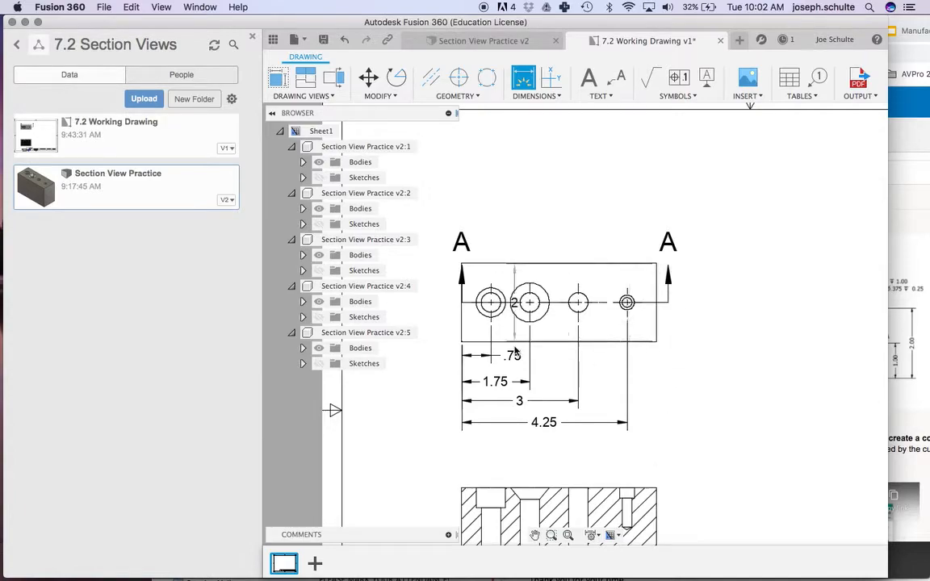
pyautogui.click(462, 329)
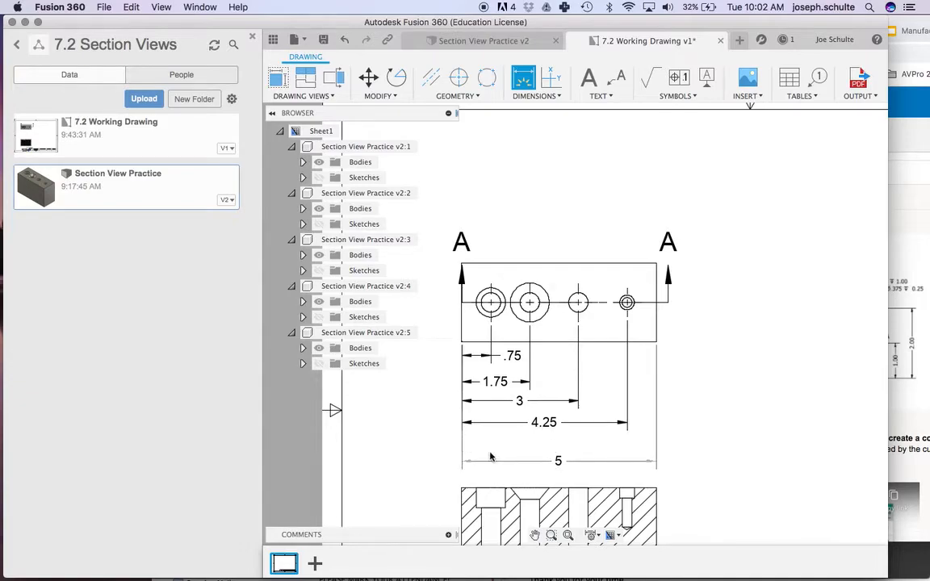
pyautogui.click(490, 457)
# Dimension the block's overall width in the top view and the hole centerline's distance from the lower edge, placing both beside the right edge.
pyautogui.click(647, 263)
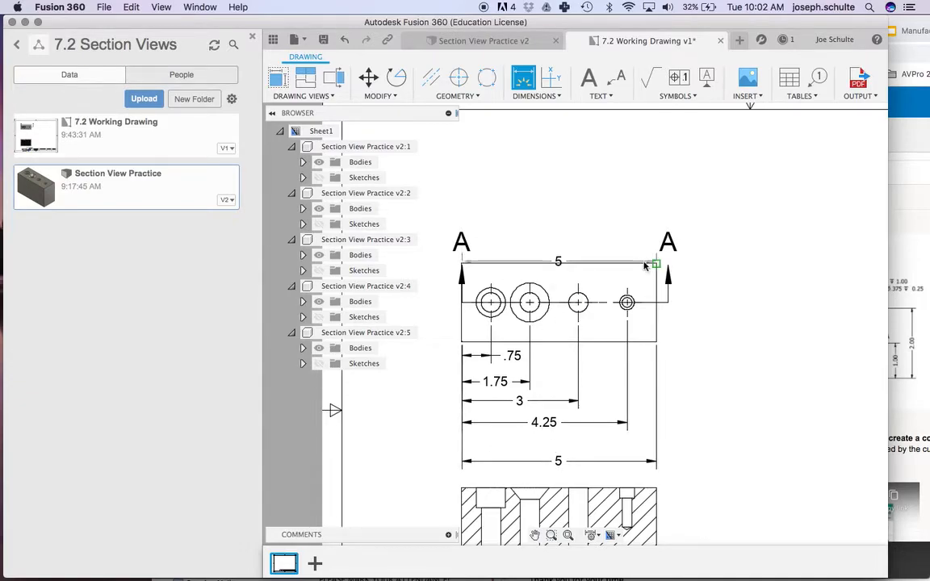
pyautogui.click(655, 342)
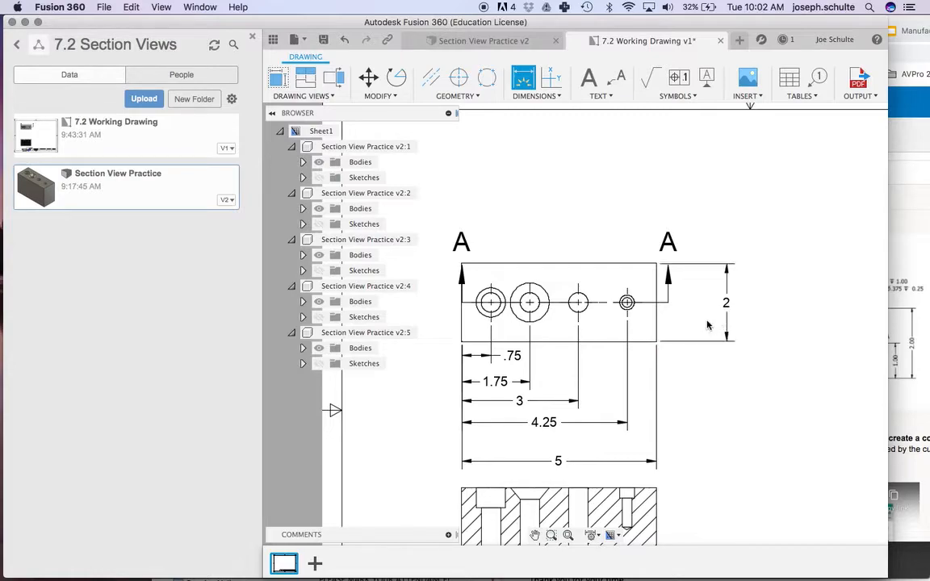
pyautogui.click(650, 304)
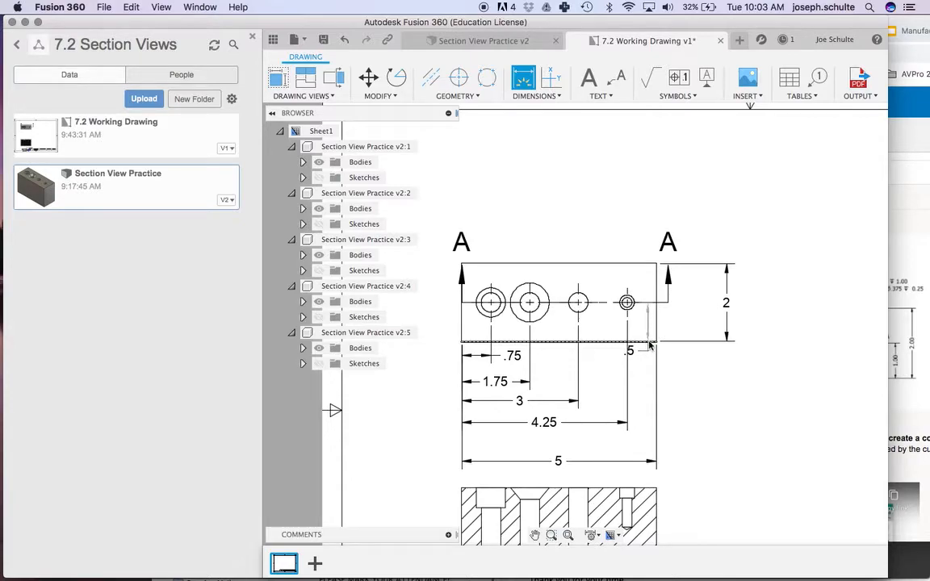
pyautogui.press('Escape')
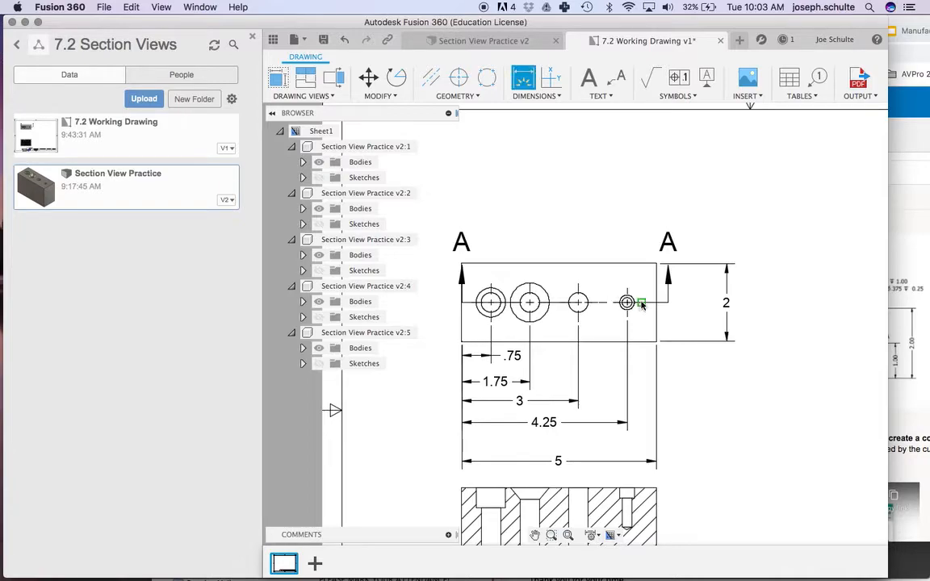
pyautogui.click(641, 304)
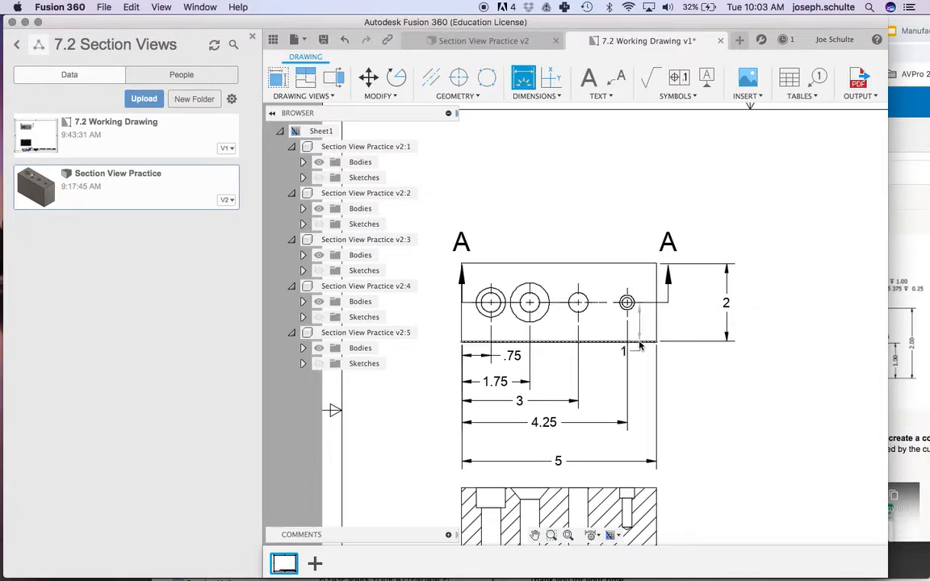
pyautogui.click(640, 344)
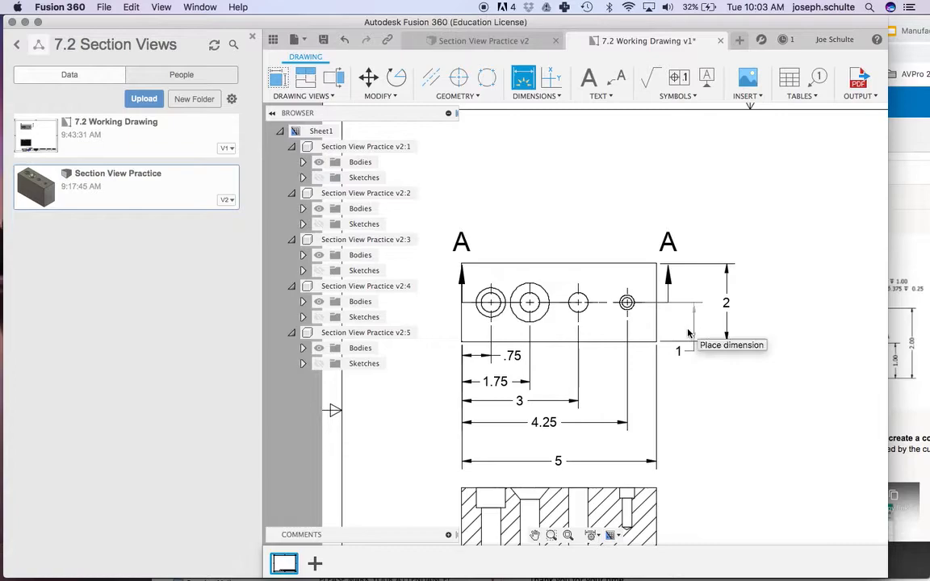
pyautogui.click(689, 334)
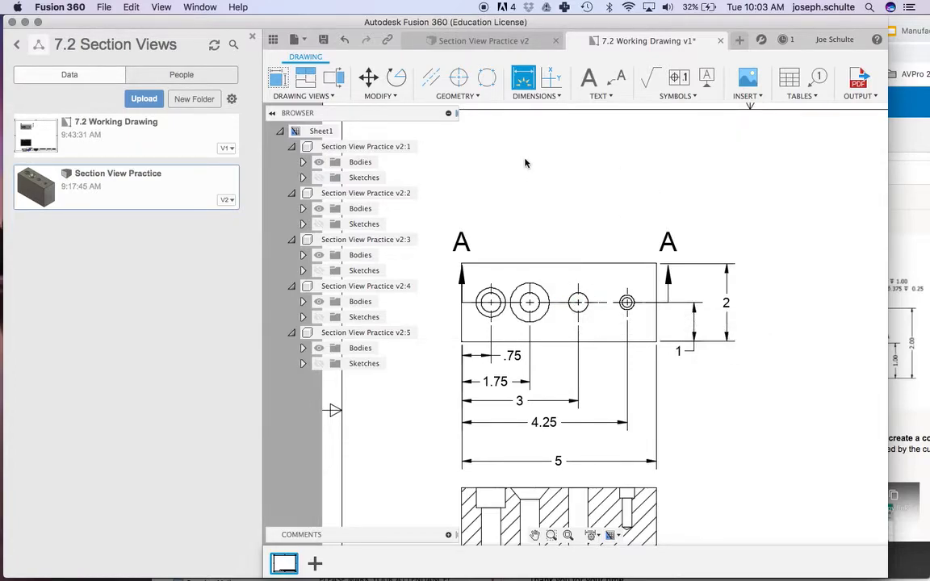
# Dimension the counterbore diameter of the leftmost hole, placing the dimension above the top view.
pyautogui.click(487, 289)
pyautogui.click(484, 200)
pyautogui.click(504, 187)
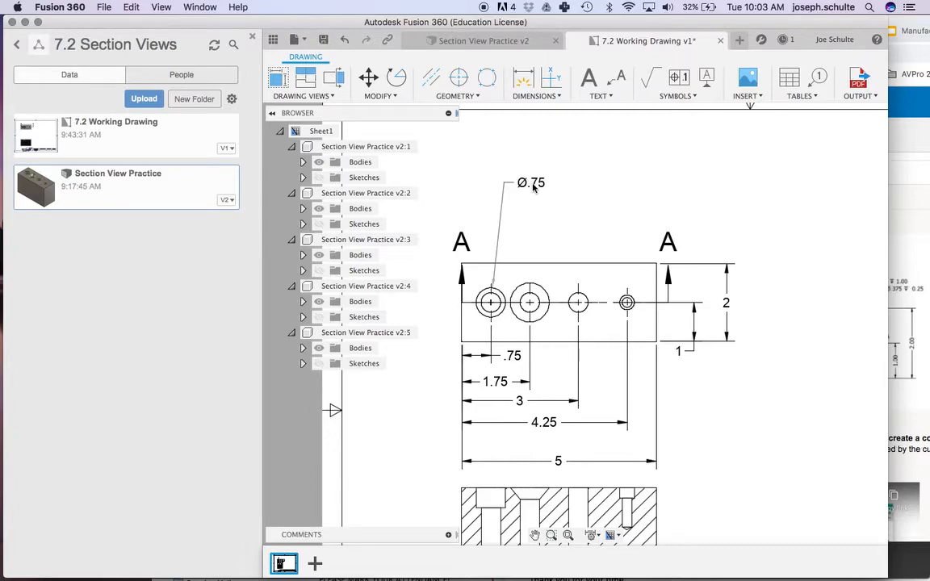
pyautogui.press('d')
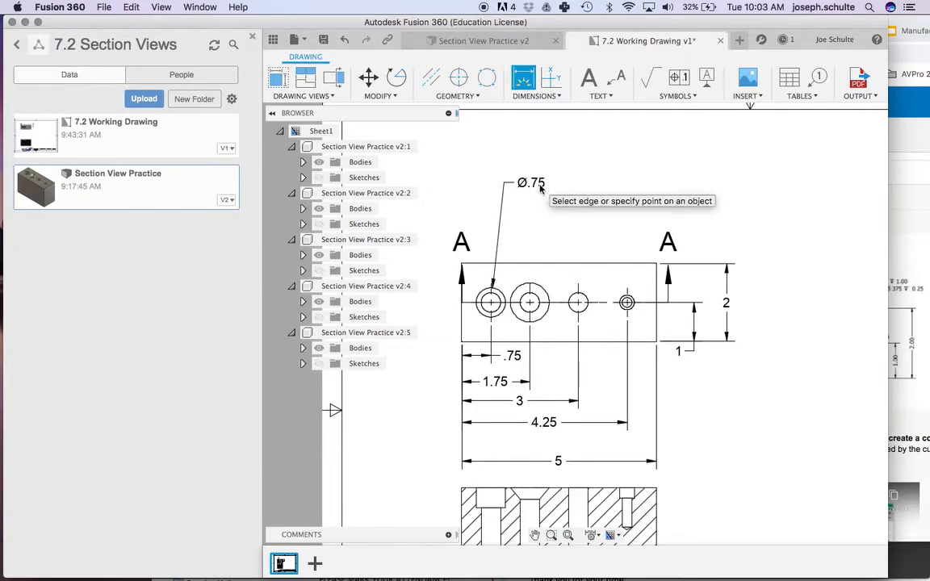
pyautogui.press('Escape')
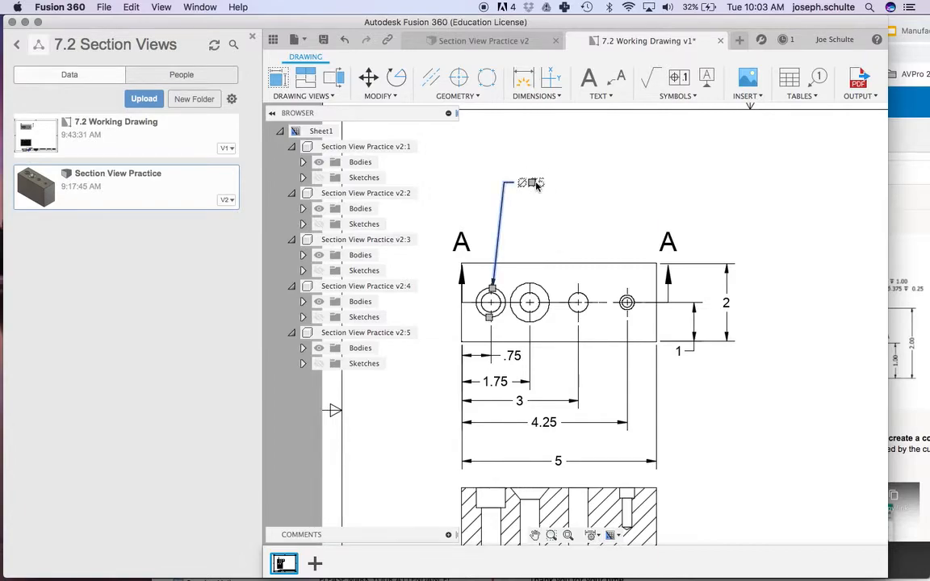
# Open the counterbore diameter dimension for editing and look through its insertable symbols.
pyautogui.doubleClick(536, 184)
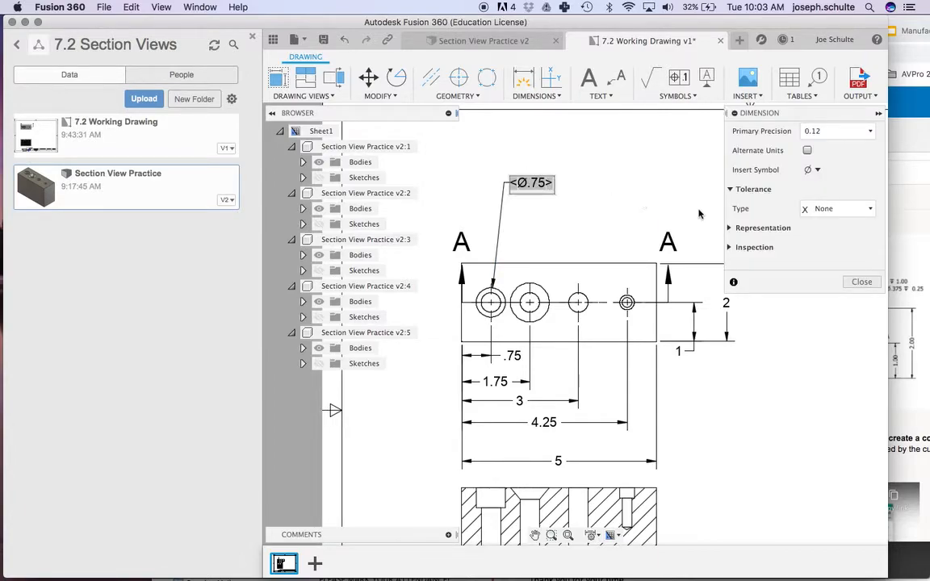
pyautogui.click(808, 172)
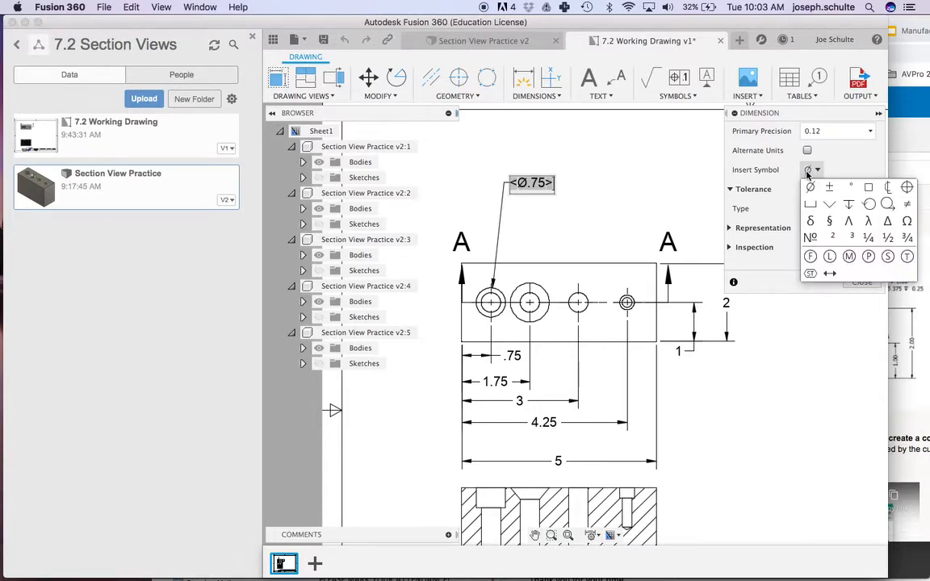
pyautogui.click(806, 172)
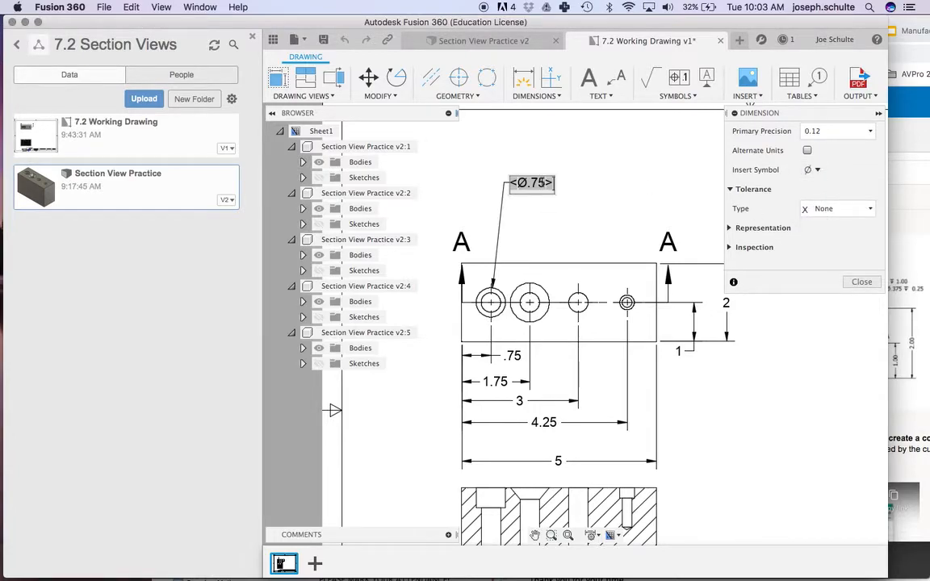
# Switch to Chrome to examine the hole callouts in the drill block reference drawing, and return to Fusion 360.
pyautogui.click(907, 223)
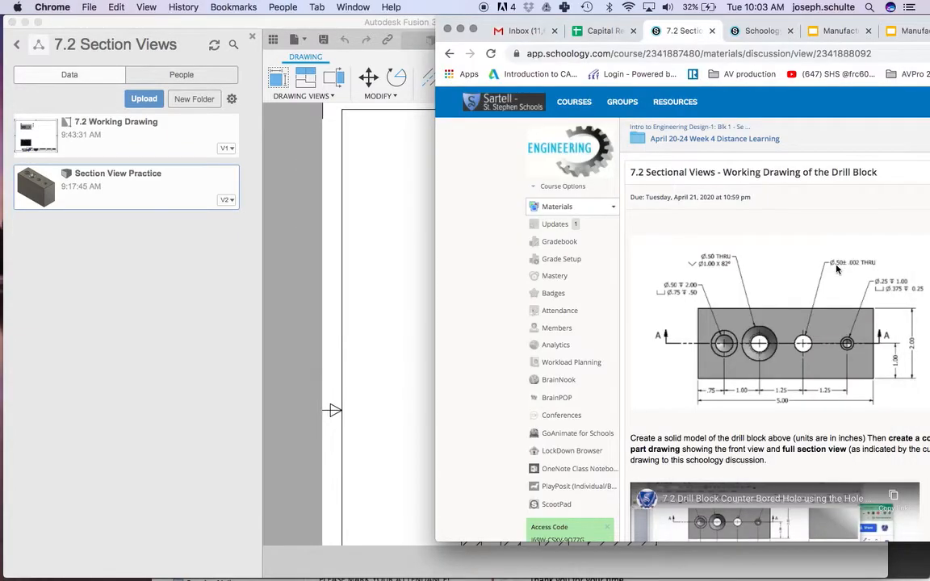
pyautogui.scroll(-1, 669, 294)
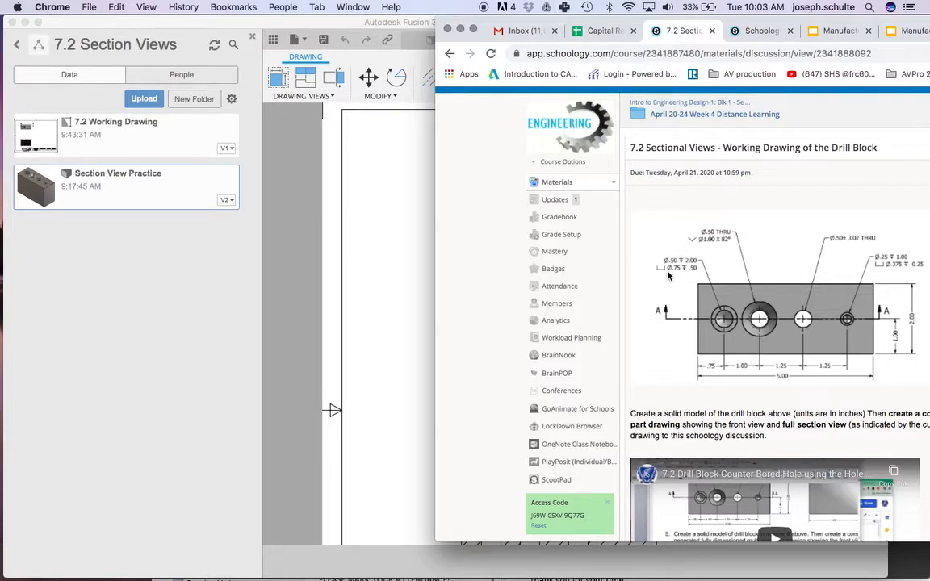
pyautogui.click(338, 241)
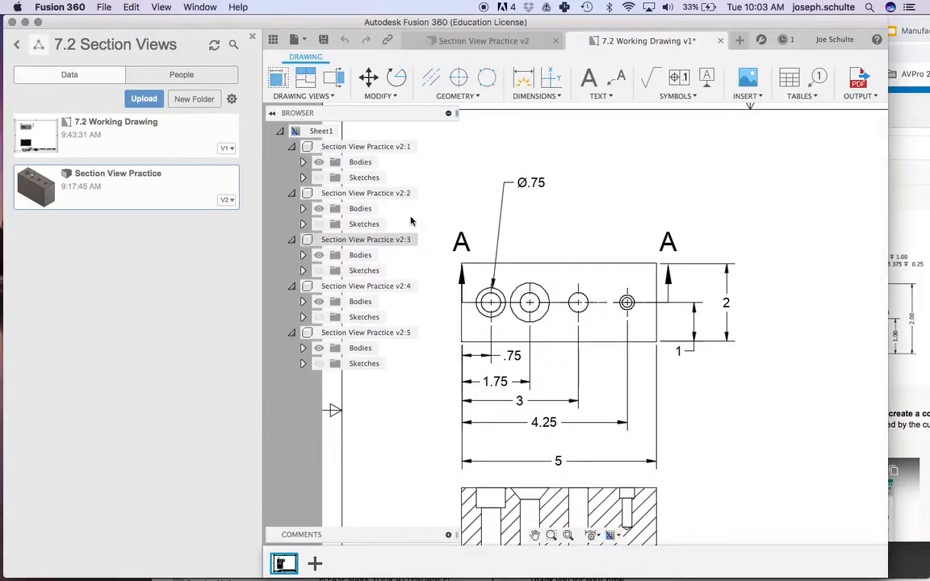
# Try to edit the counterbore diameter dimension's text, and delete that dimension from the leftmost hole.
pyautogui.doubleClick(531, 182)
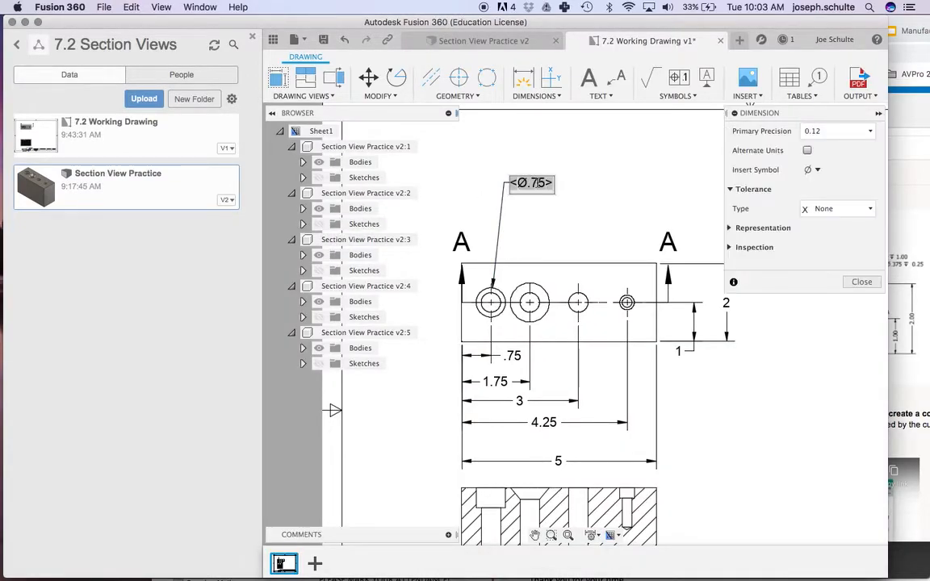
pyautogui.doubleClick(537, 182)
pyautogui.click(546, 184)
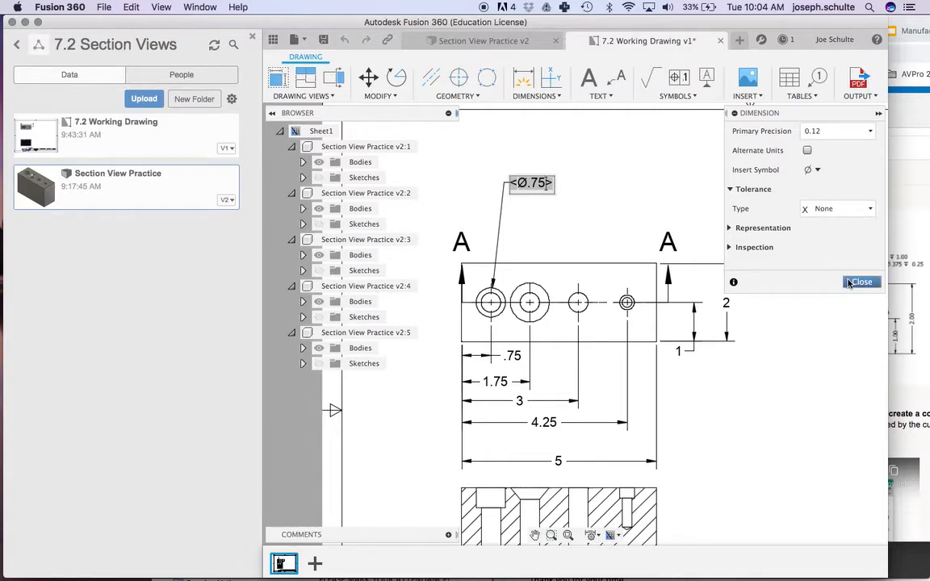
pyautogui.click(702, 229)
pyautogui.click(524, 189)
pyautogui.press('Delete')
# Attach a leader note to the leftmost hole, place its text above the top view, and insert a diameter symbol.
pyautogui.click(616, 77)
pyautogui.click(495, 292)
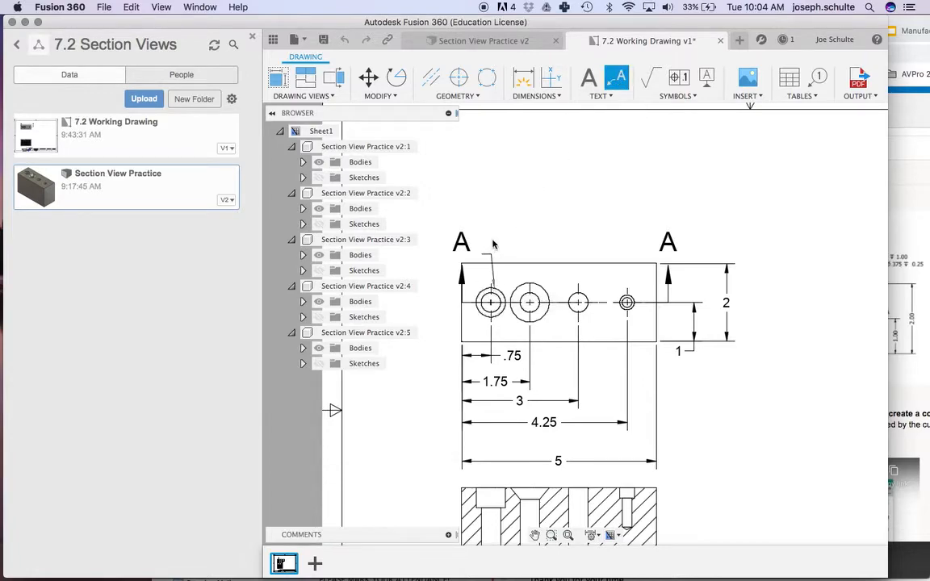
pyautogui.click(517, 149)
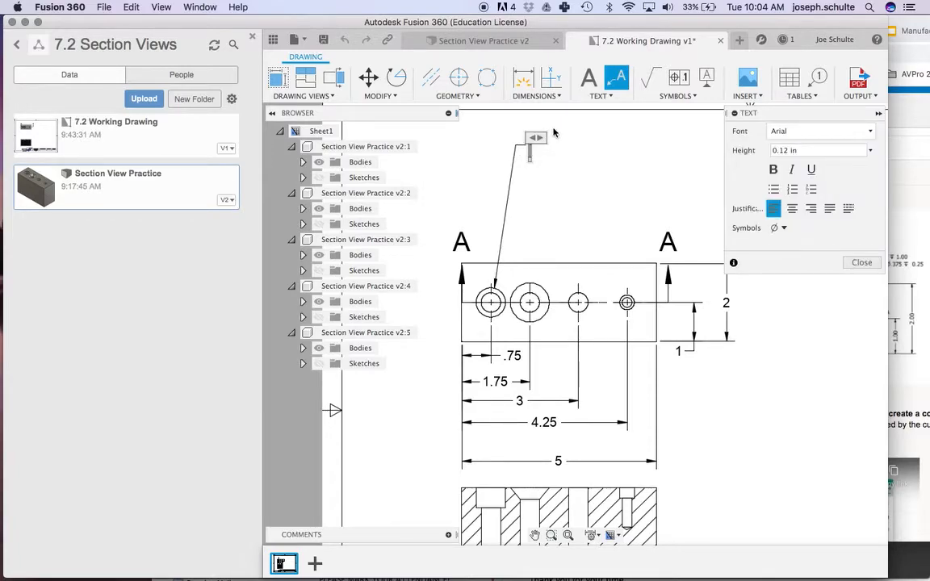
pyautogui.click(779, 227)
pyautogui.click(778, 244)
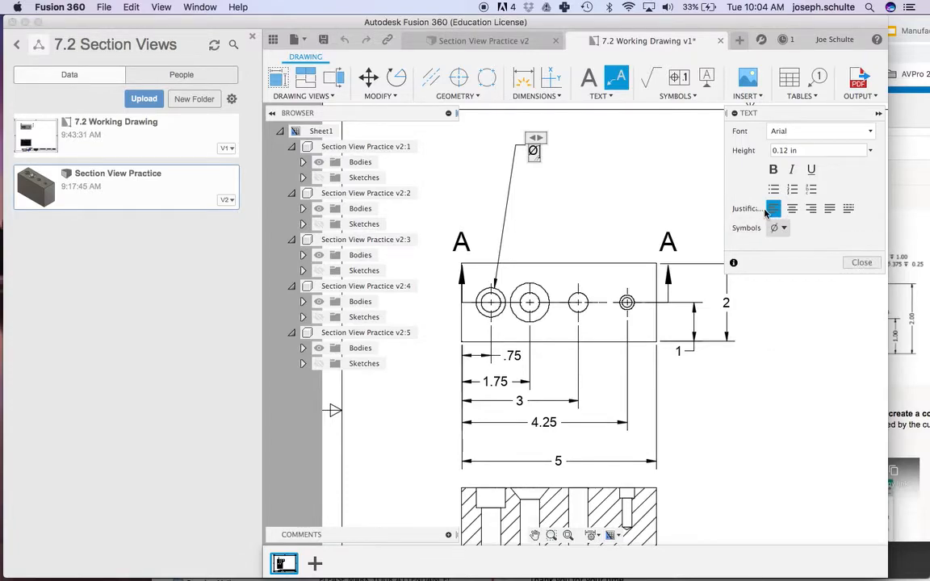
pyautogui.press('Delete')
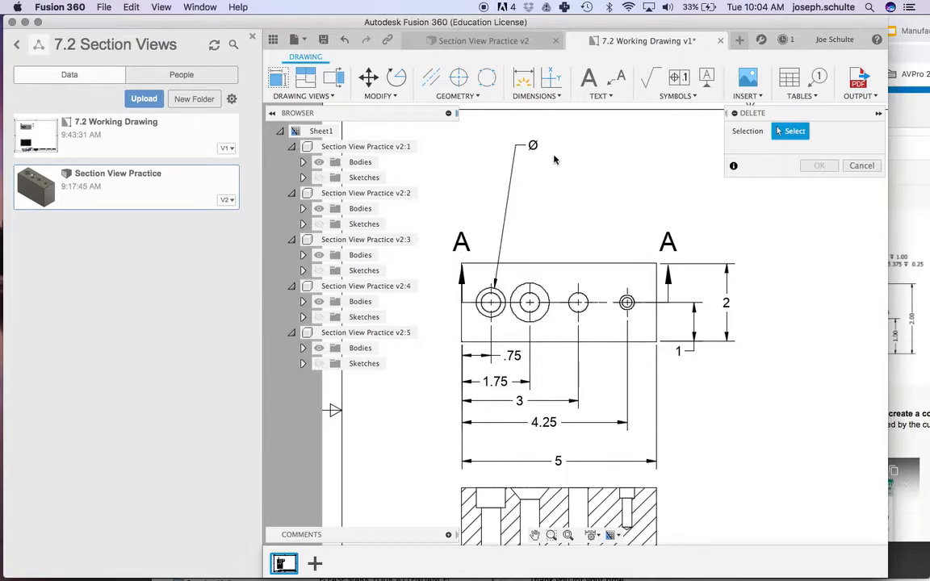
pyautogui.click(533, 145)
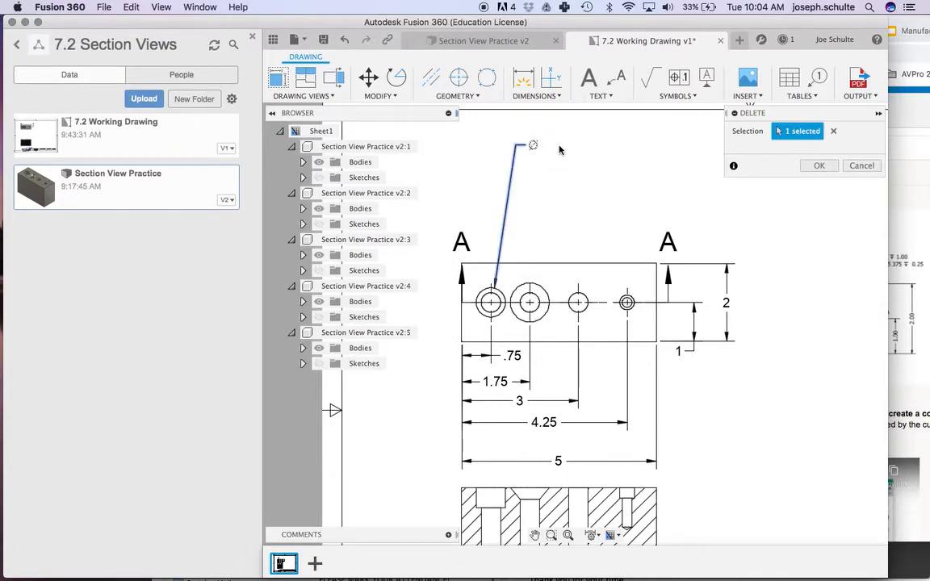
pyautogui.click(861, 165)
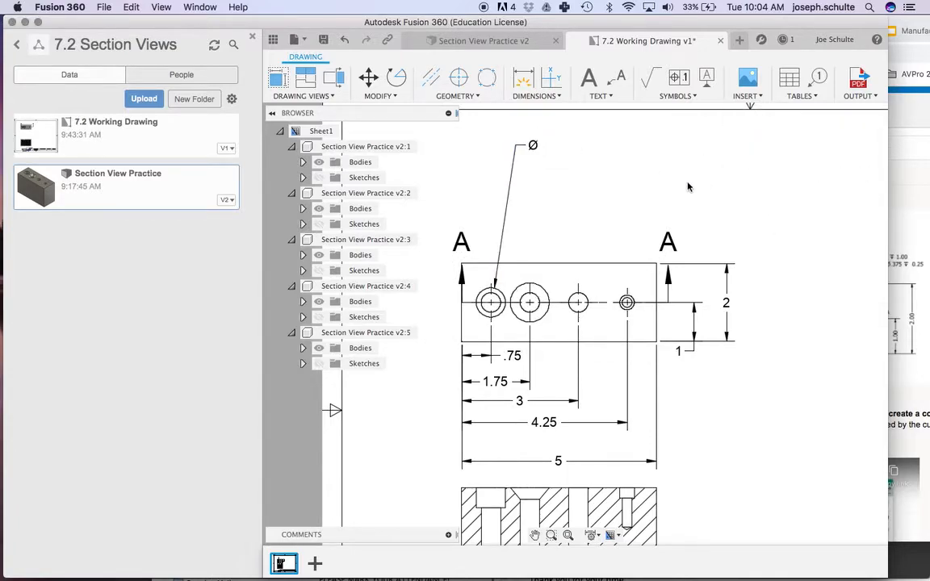
# Add .5 after the diameter symbol in the leftmost hole's leader note, and check the callout in the Chrome reference drawing.
pyautogui.doubleClick(533, 145)
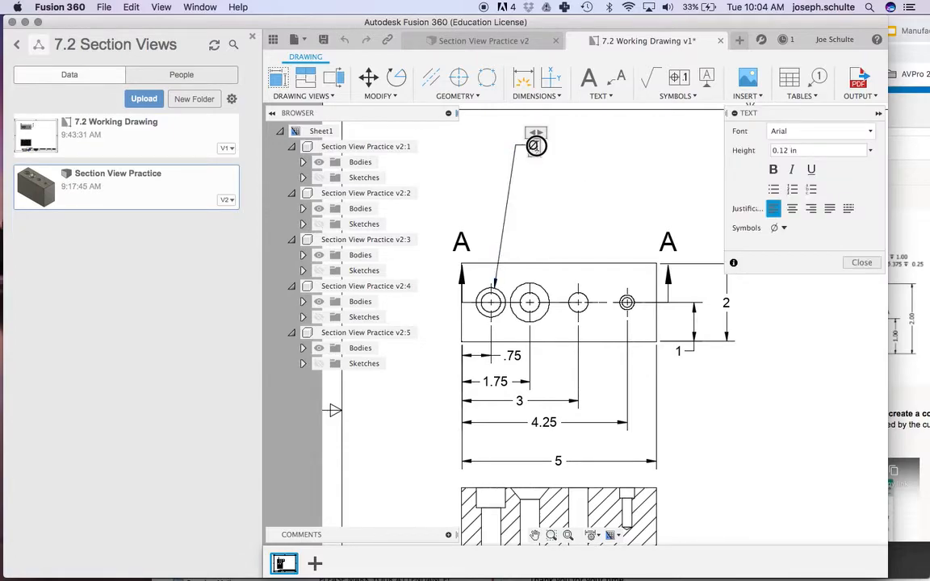
pyautogui.write('.5')
pyautogui.click(894, 251)
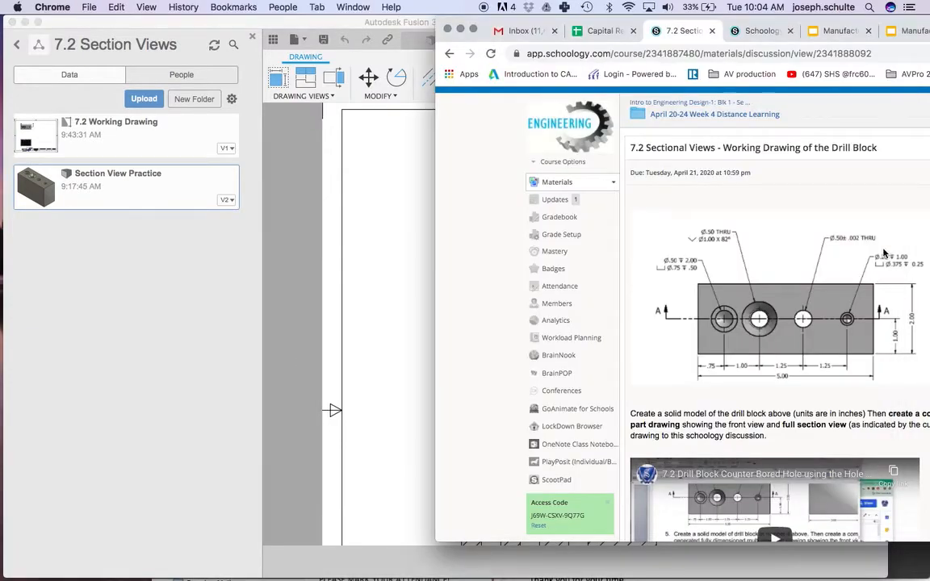
pyautogui.click(361, 228)
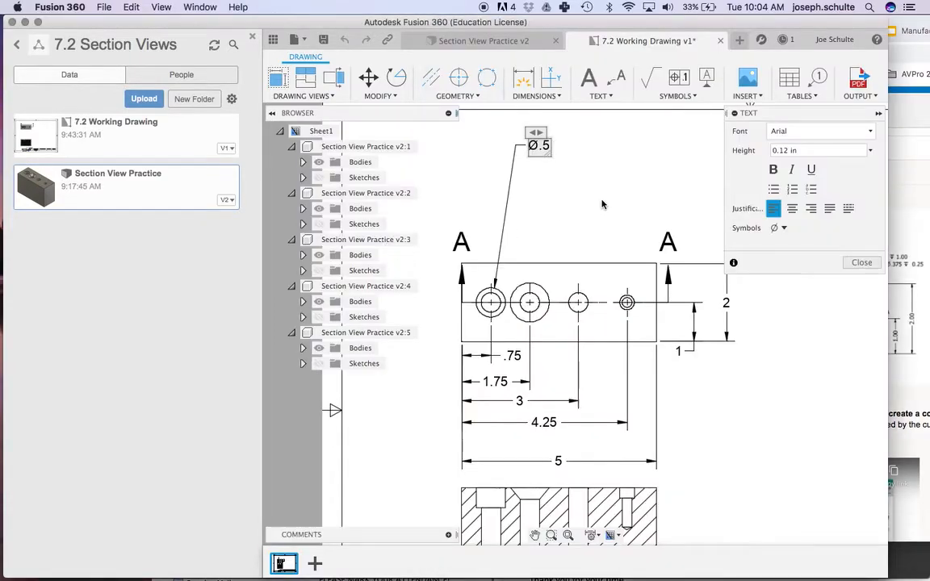
# Append the depth symbol and the value 2.00 to the first line of the leader note.
pyautogui.click(782, 229)
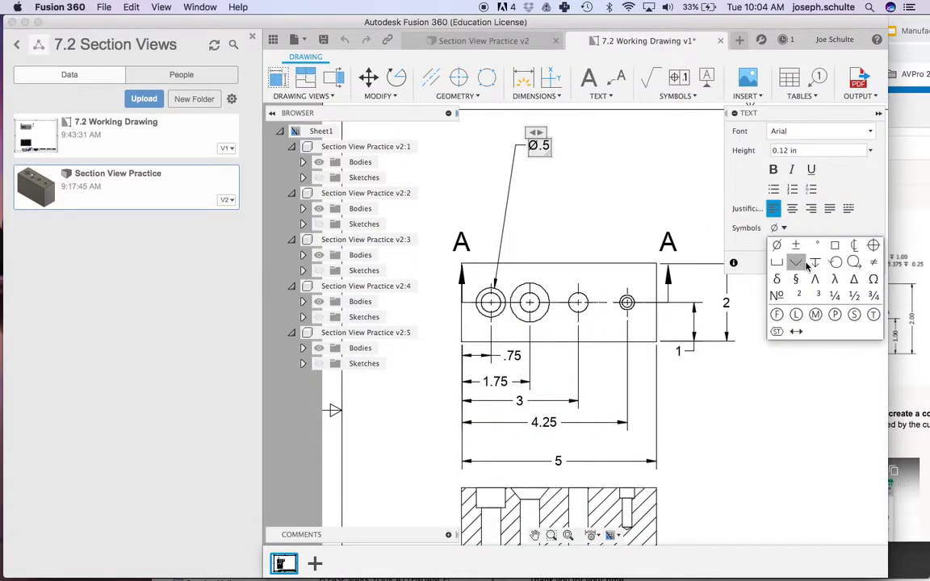
pyautogui.click(792, 260)
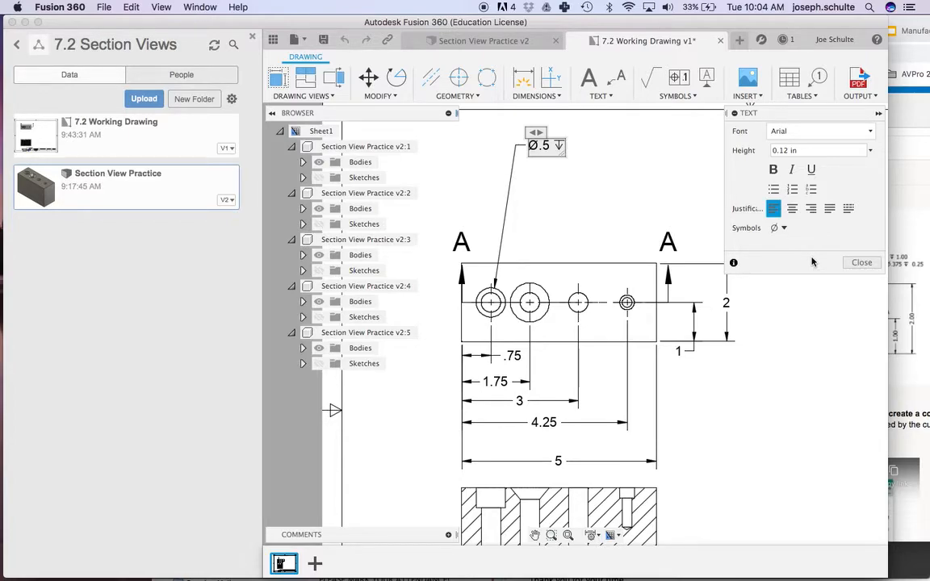
pyautogui.click(601, 186)
pyautogui.doubleClick(560, 143)
pyautogui.write('2')
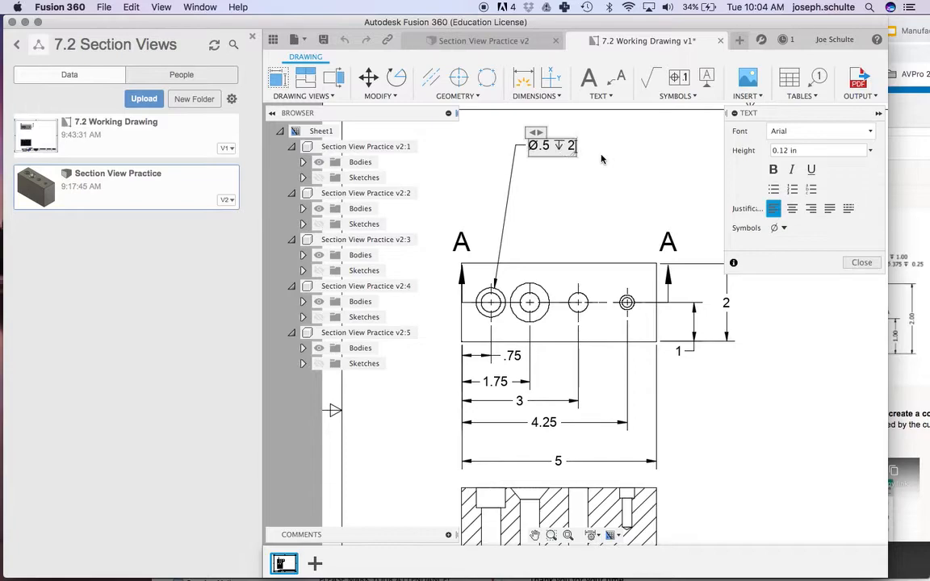
pyautogui.write('.00')
# Start a second line in the leftmost hole's leader note and insert the counterbore symbol.
pyautogui.press('Return')
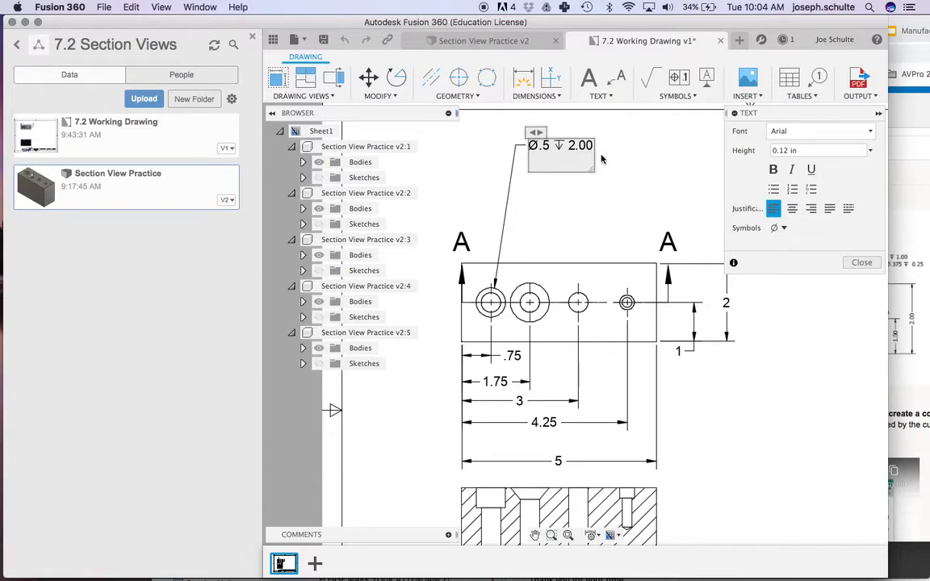
pyautogui.click(778, 228)
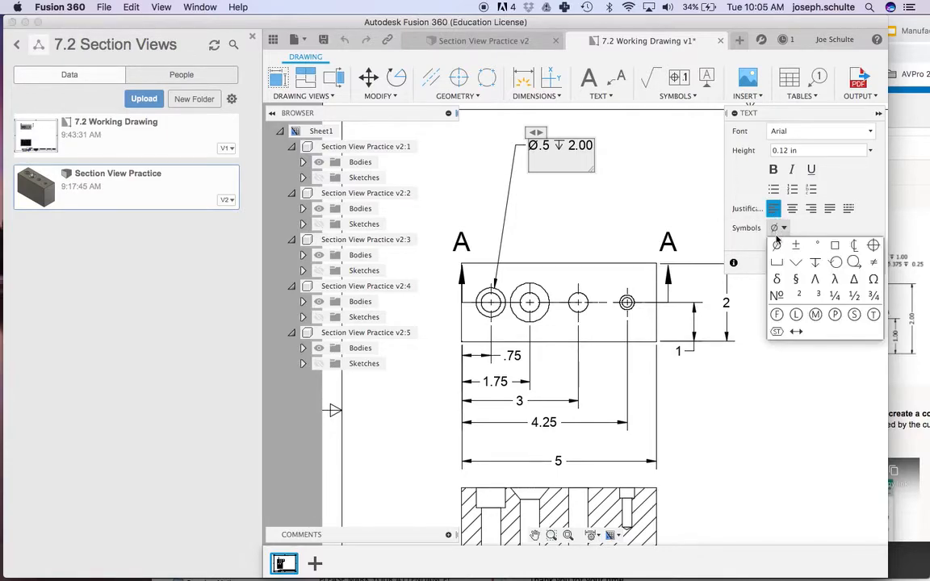
pyautogui.click(776, 262)
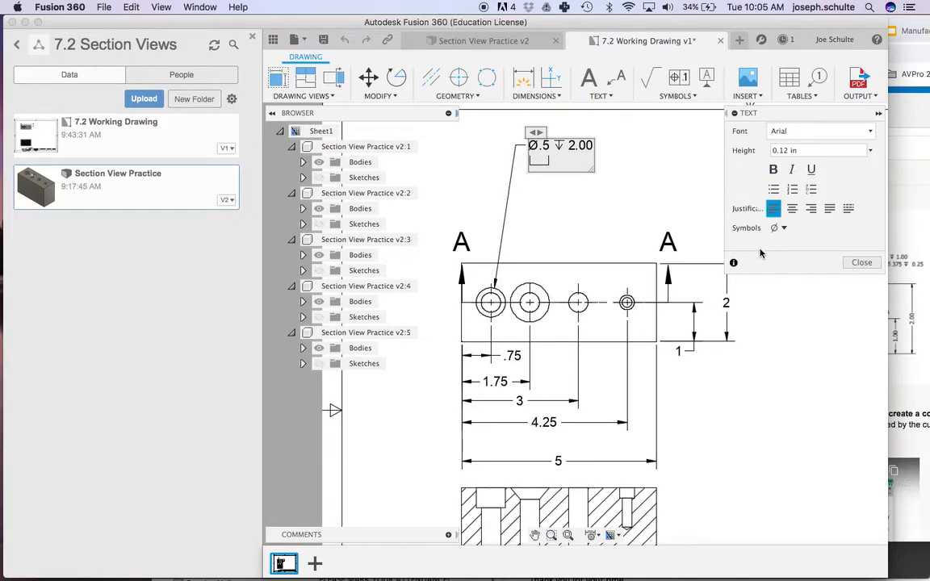
pyautogui.press('Delete')
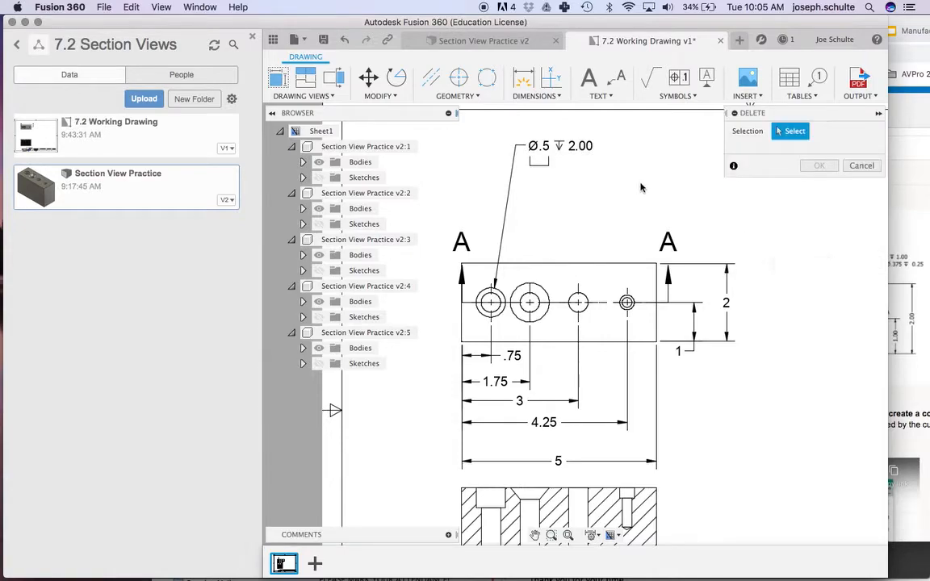
pyautogui.click(548, 164)
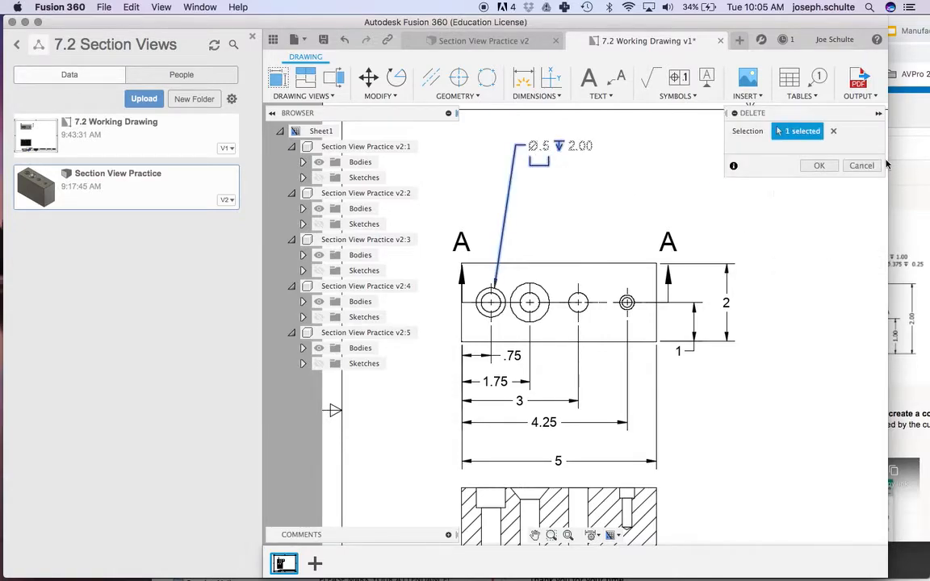
pyautogui.click(861, 165)
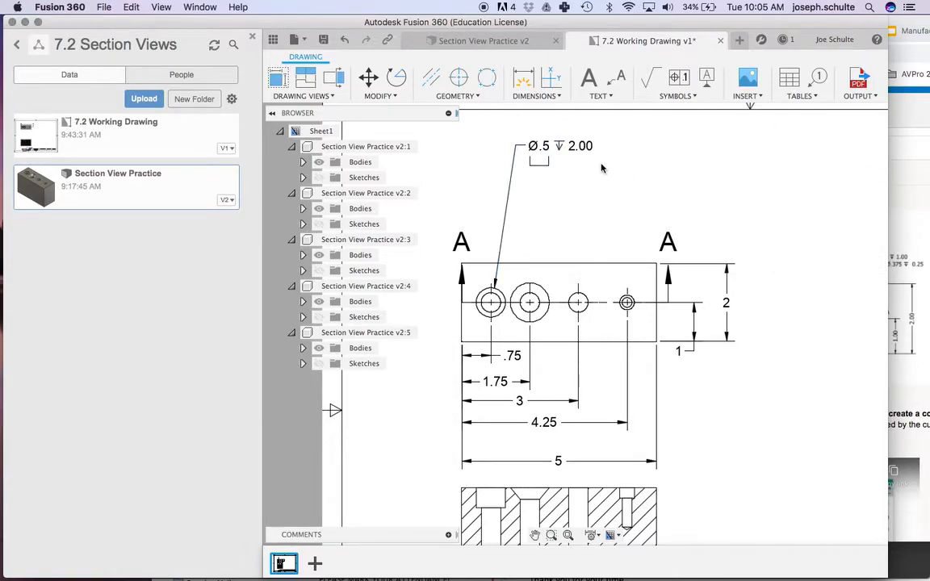
# Check the callout in the Chrome reference drawing, and add a diameter symbol and .75 after the counterbore symbol in the leader note.
pyautogui.doubleClick(540, 163)
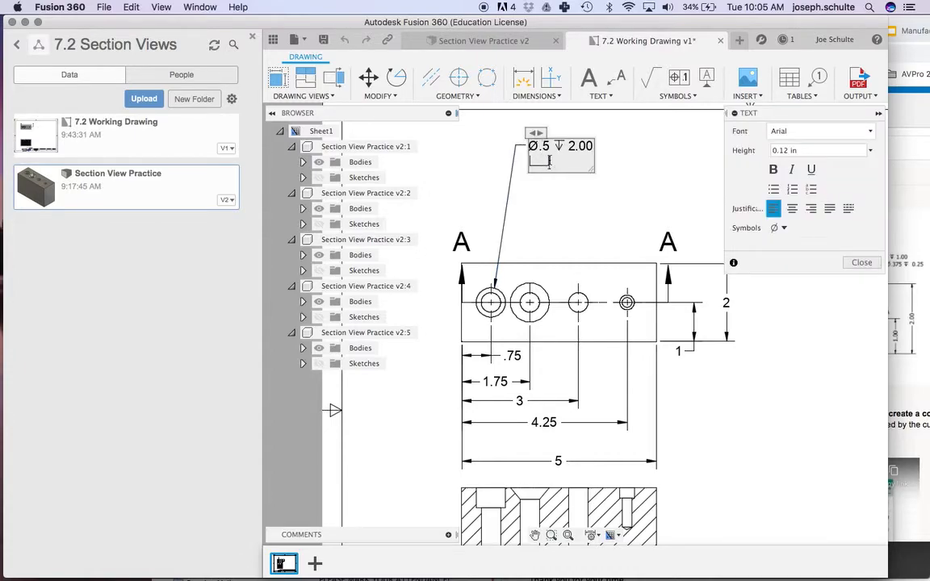
pyautogui.click(909, 218)
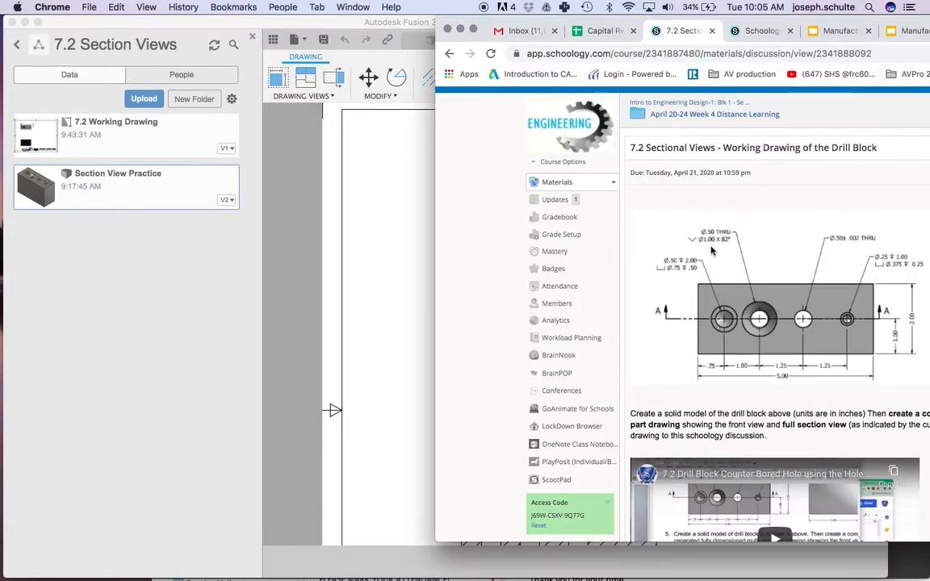
pyautogui.click(378, 230)
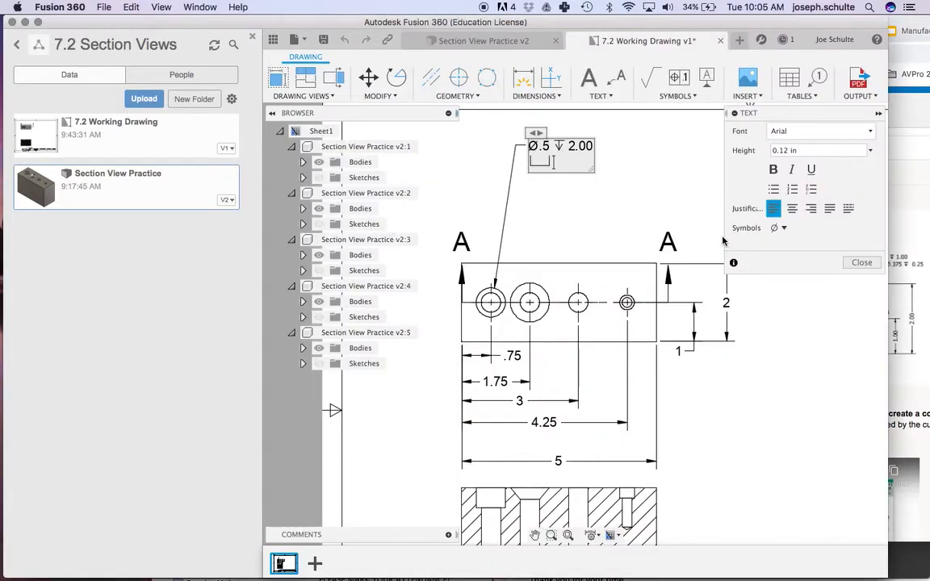
pyautogui.click(785, 228)
pyautogui.click(774, 249)
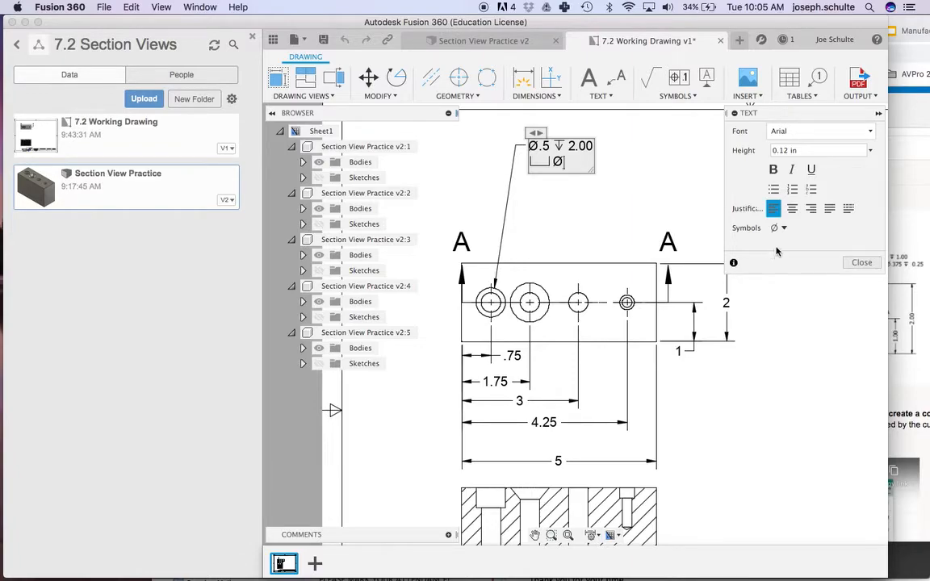
pyautogui.click(528, 194)
pyautogui.doubleClick(553, 148)
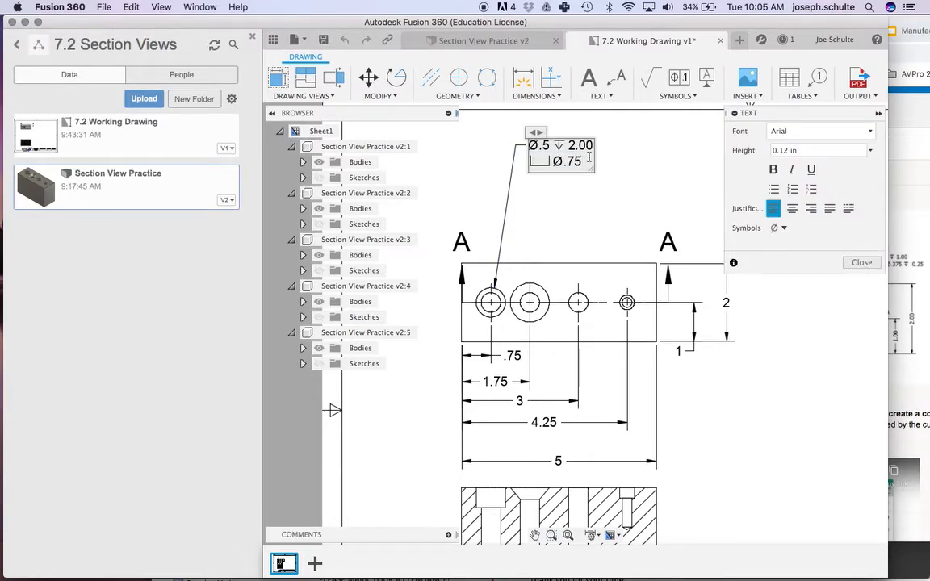
# Recheck the Chrome reference drawing and add the depth symbol after .75 on the leader note's second line.
pyautogui.click(896, 214)
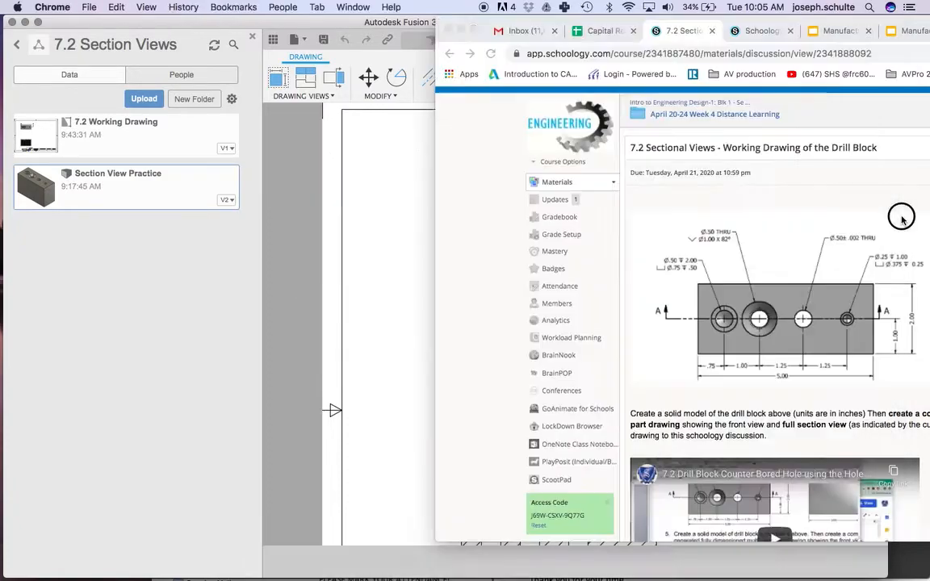
pyautogui.click(406, 187)
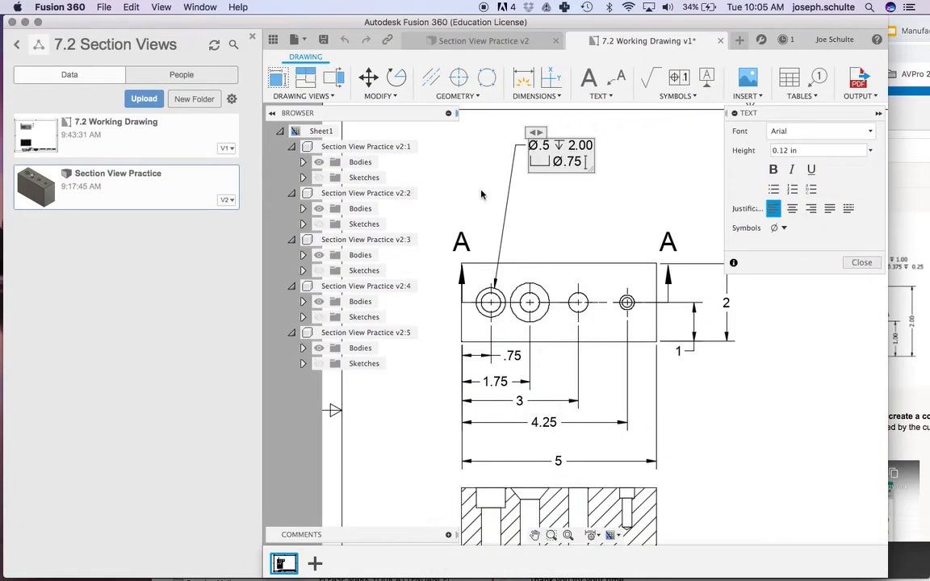
pyautogui.click(780, 228)
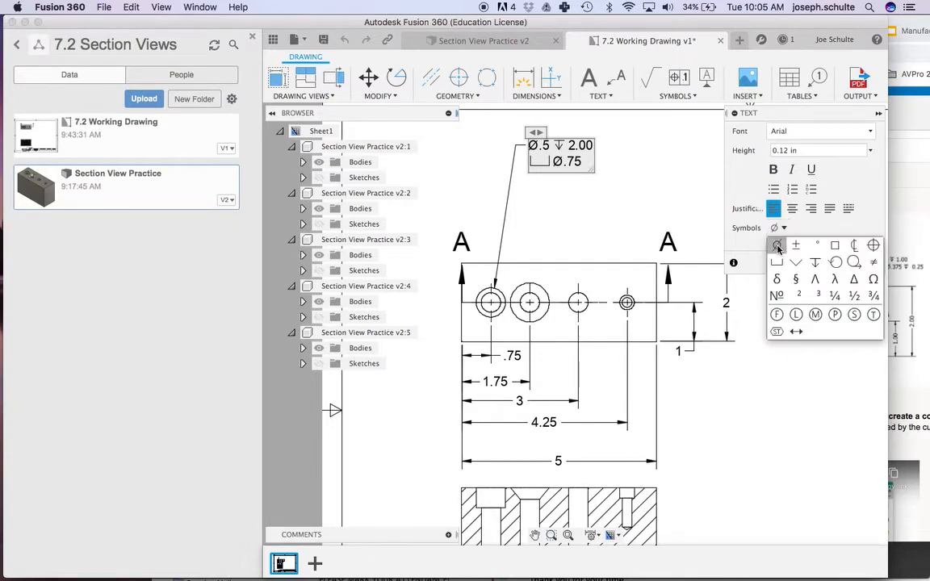
pyautogui.click(815, 261)
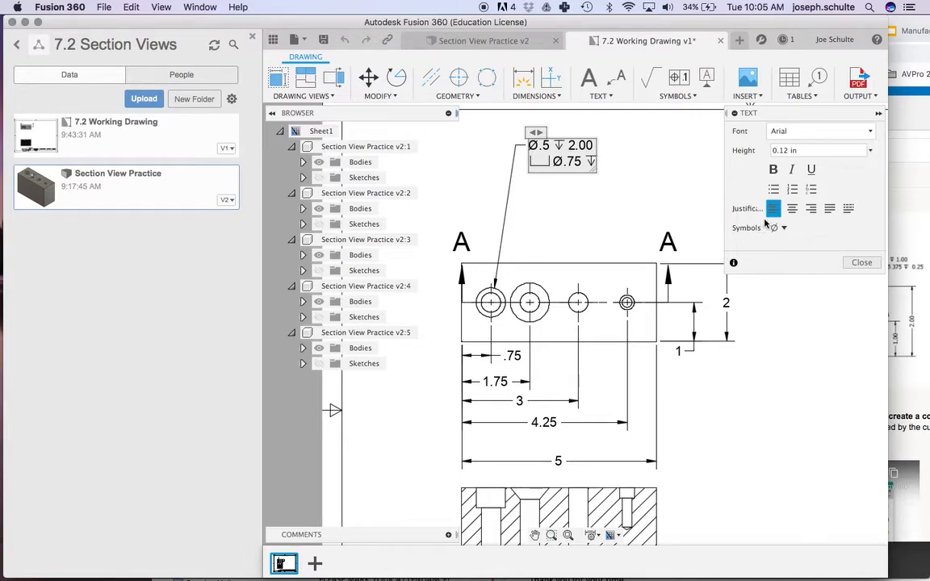
pyautogui.click(577, 198)
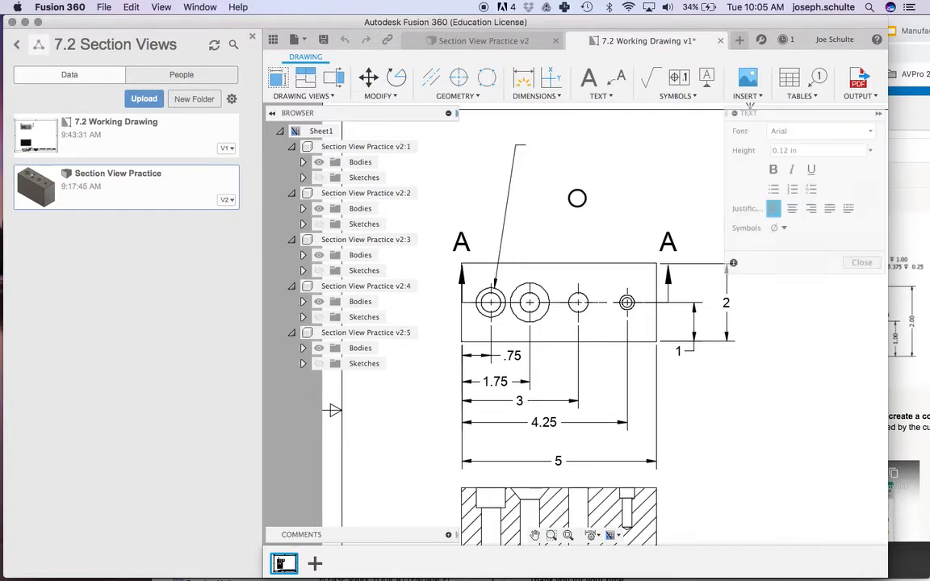
pyautogui.doubleClick(558, 147)
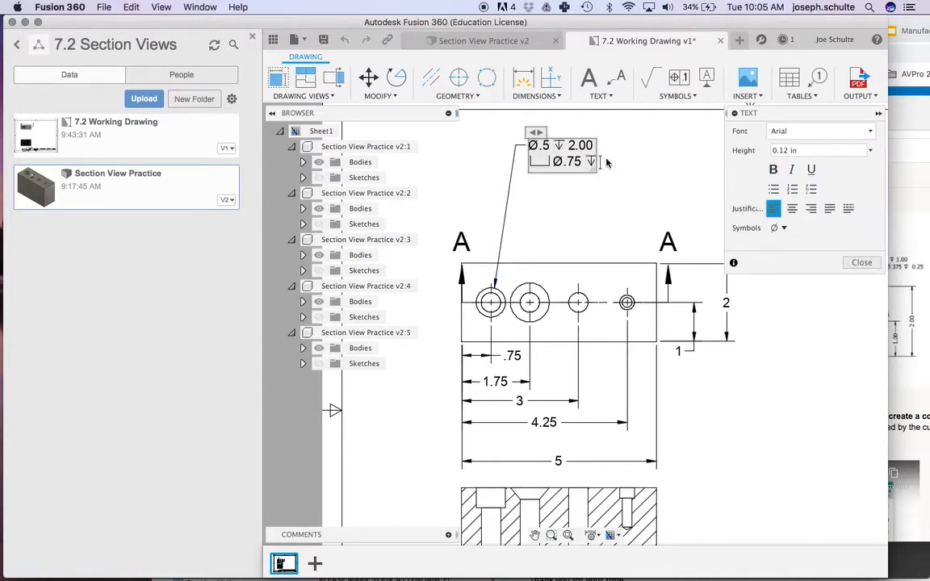
# Enter .50 after the second line's depth symbol, compare the callout with the Chrome reference drawing, and finish the note.
pyautogui.write('.75')
pyautogui.press('BackSpace')
pyautogui.press('BackSpace')
pyautogui.press('BackSpace')
pyautogui.write('.50')
pyautogui.click(912, 235)
pyautogui.click(339, 163)
pyautogui.click(548, 209)
# Attach a leader note to the second hole from the left, with a diameter symbol as its text above the top view.
pyautogui.scroll(2, 541, 220)
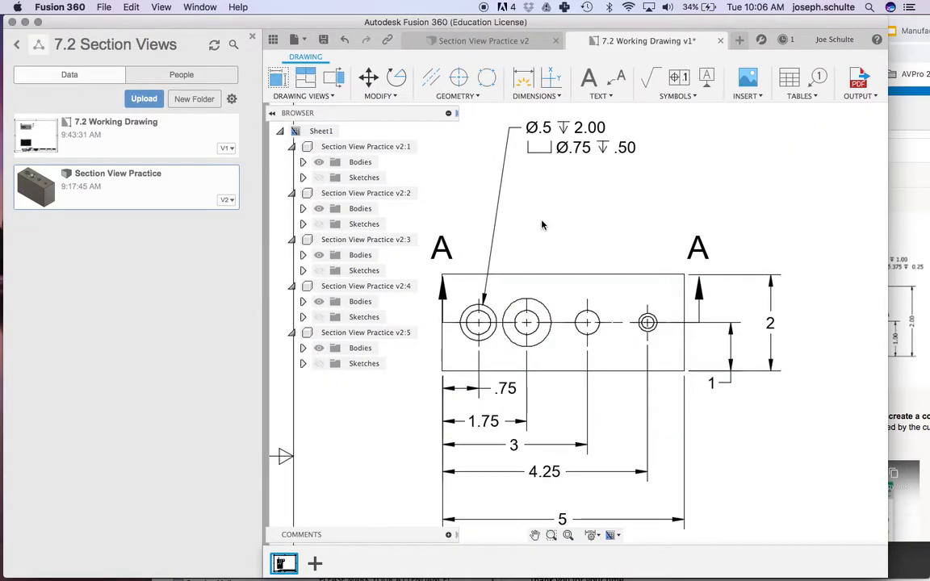
pyautogui.scroll(-2, 542, 226)
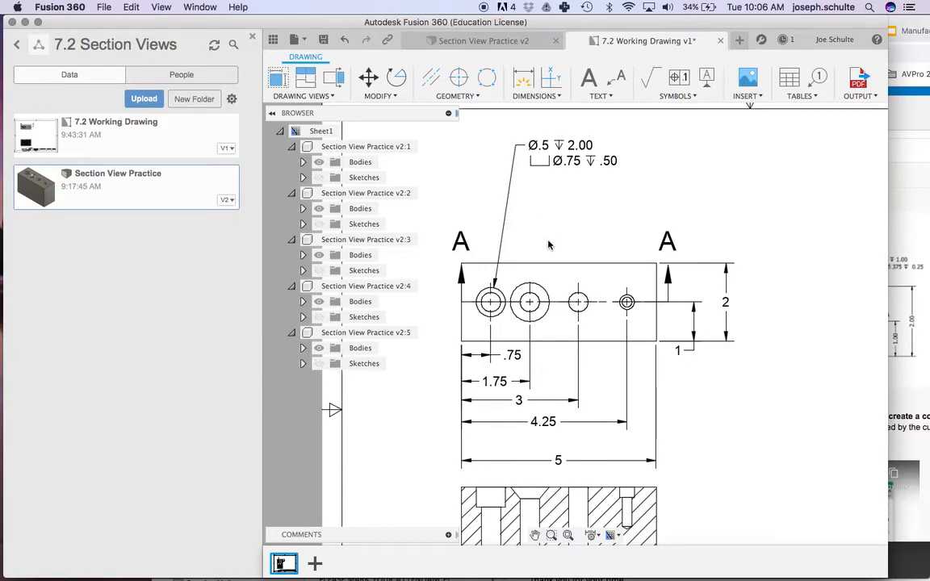
pyautogui.scroll(-1, 548, 244)
pyautogui.click(618, 78)
pyautogui.click(539, 274)
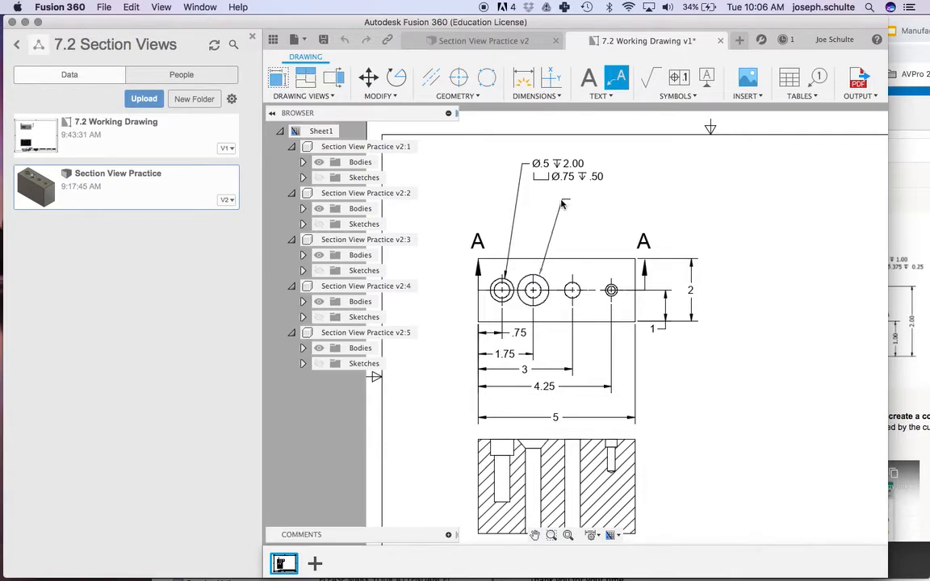
pyautogui.click(559, 205)
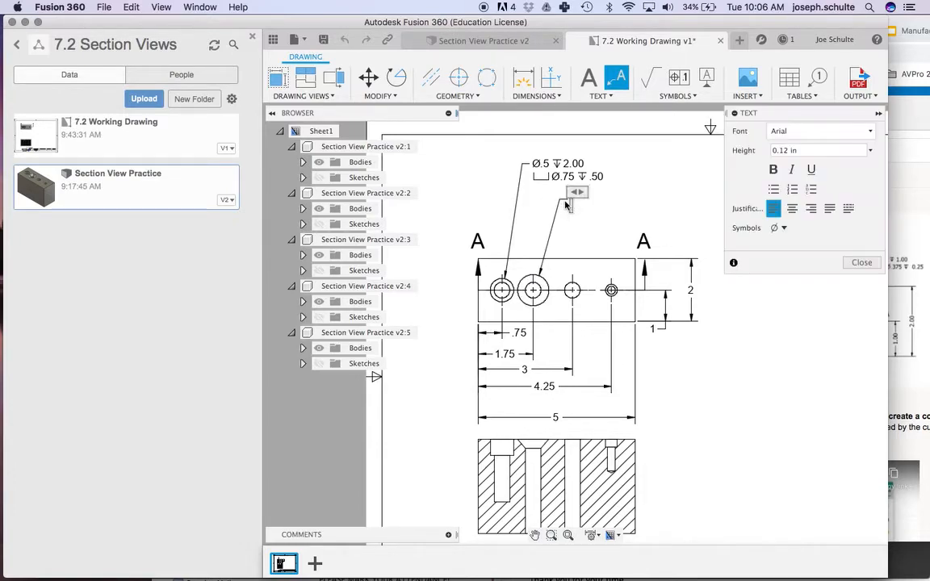
pyautogui.click(782, 228)
pyautogui.click(775, 245)
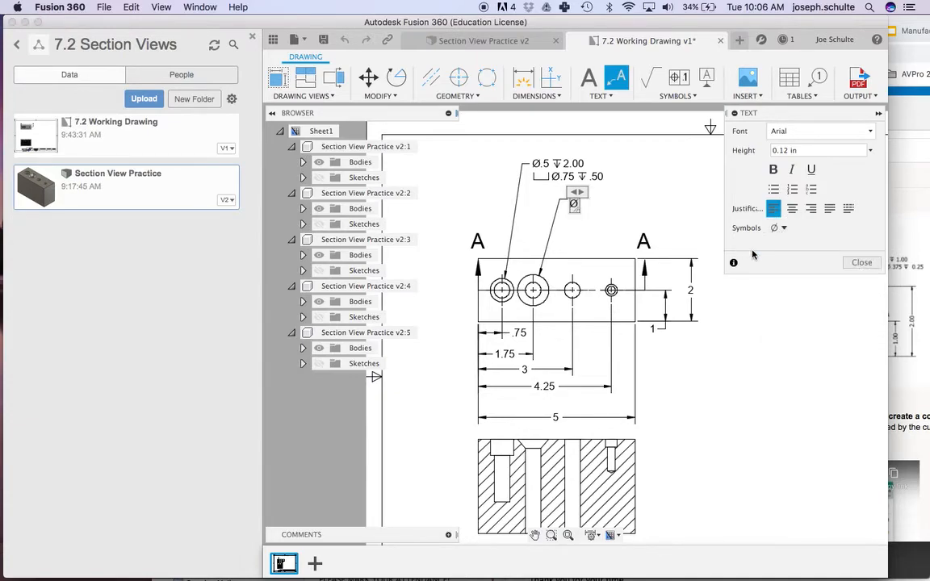
pyautogui.click(848, 263)
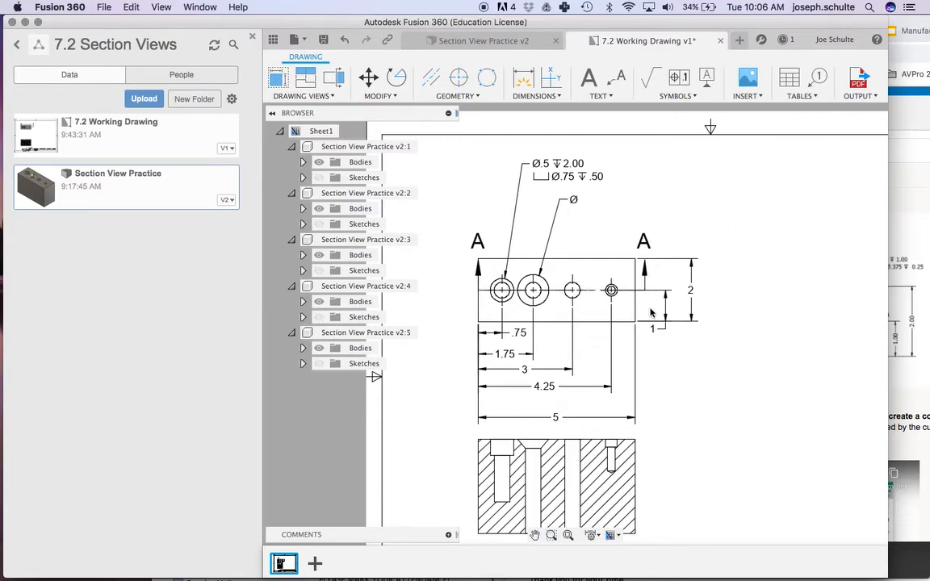
# Place a new NE Isometric base view, shaded with hidden edges at 1:4 scale, in the empty area beside the section view.
pyautogui.scroll(3, 651, 313)
pyautogui.scroll(-5, 652, 299)
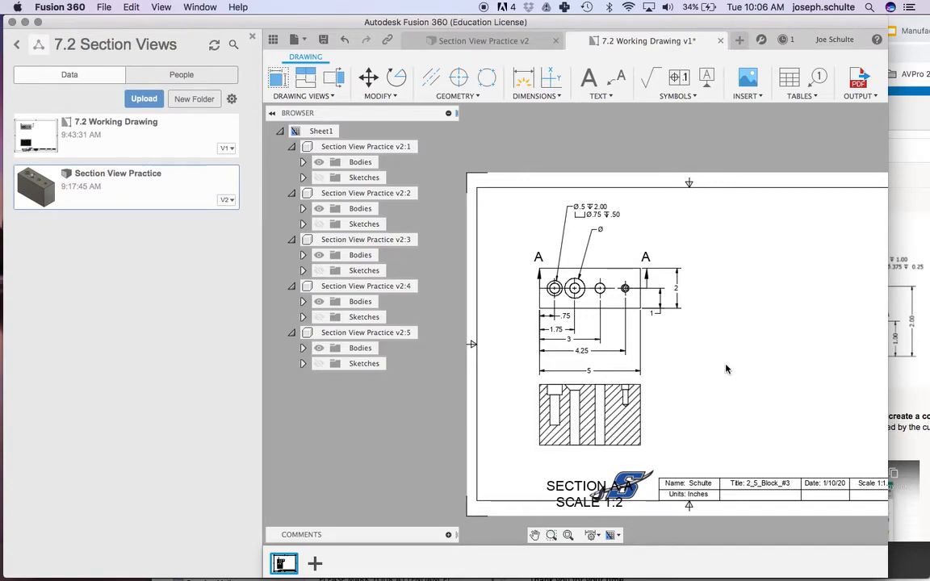
pyautogui.click(275, 79)
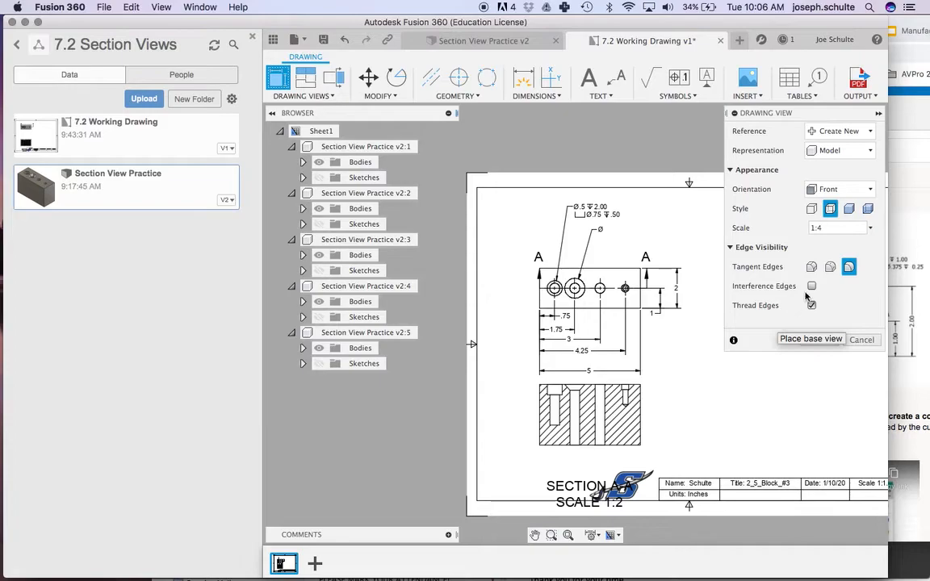
pyautogui.click(850, 191)
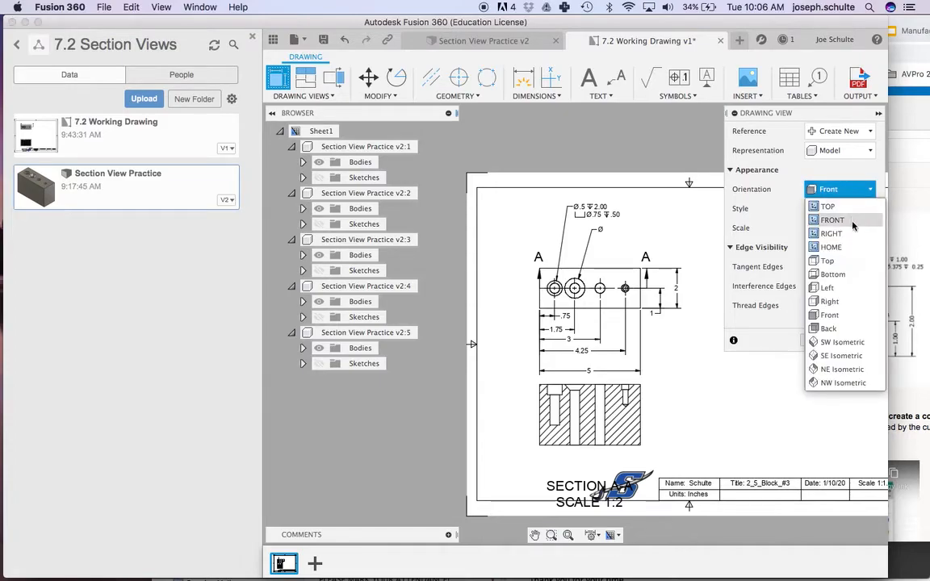
pyautogui.click(845, 369)
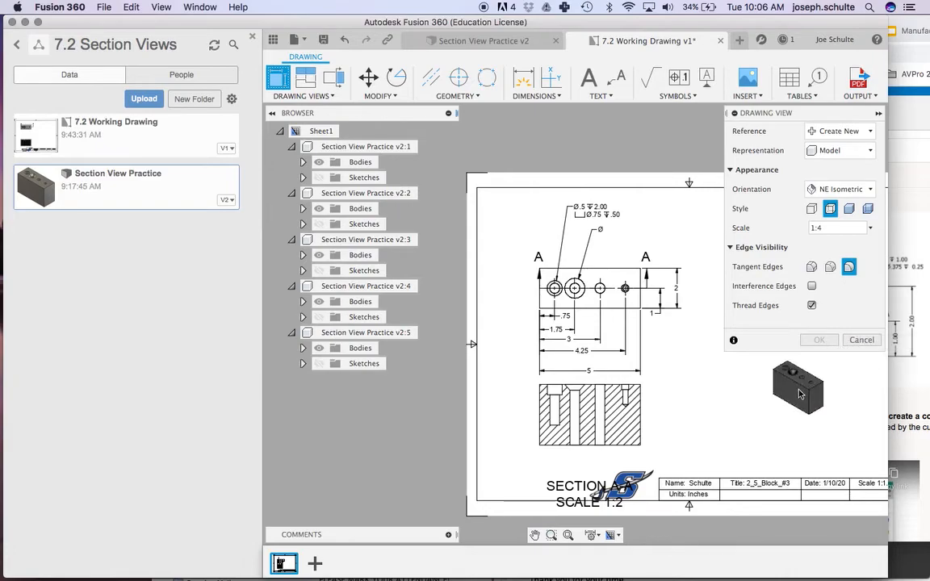
pyautogui.click(867, 208)
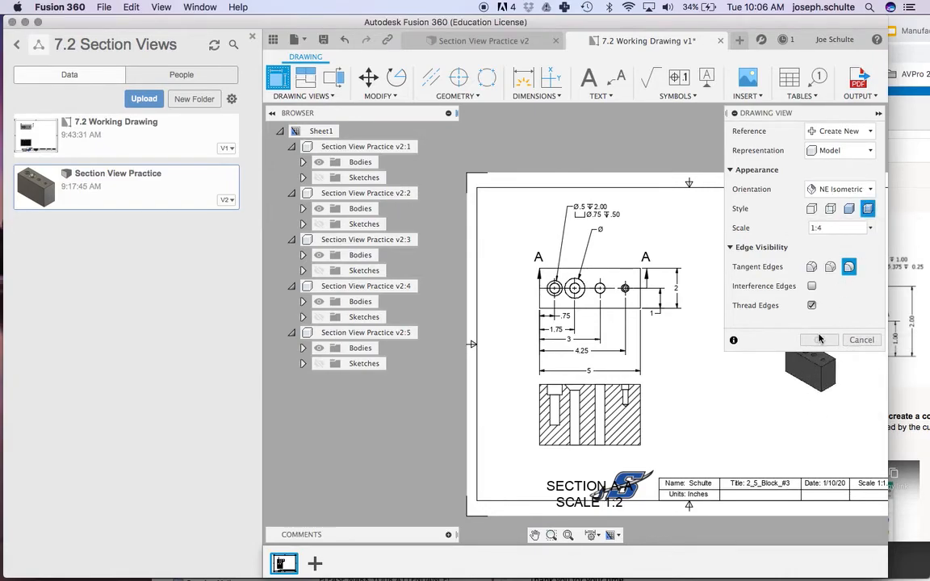
pyautogui.click(827, 375)
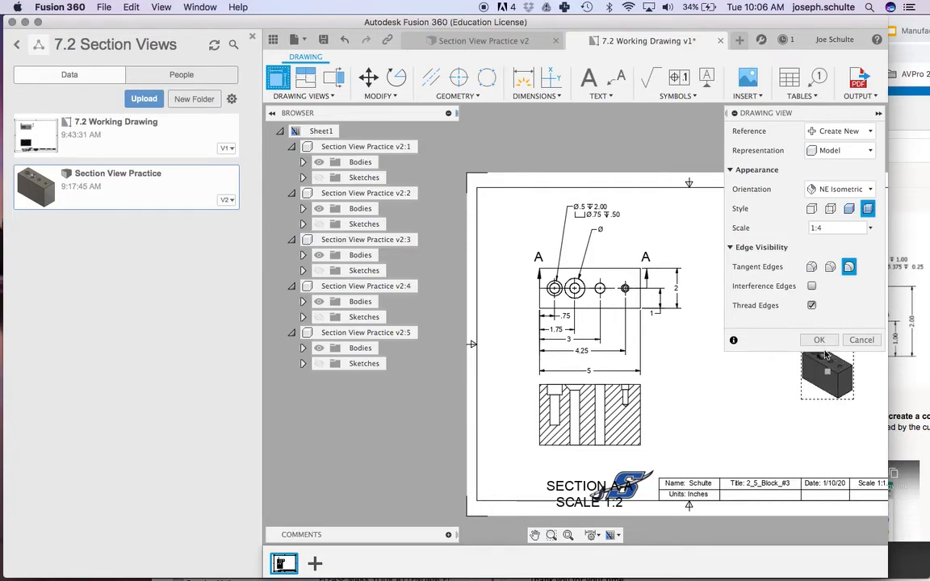
pyautogui.click(820, 340)
# Move the isometric view up into the sheet's upper-right corner area.
pyautogui.scroll(3, 822, 268)
pyautogui.scroll(-6, 821, 268)
pyautogui.moveTo(820, 268); pyautogui.dragTo(700, 280, button='middle')
pyautogui.scroll(5, 699, 280)
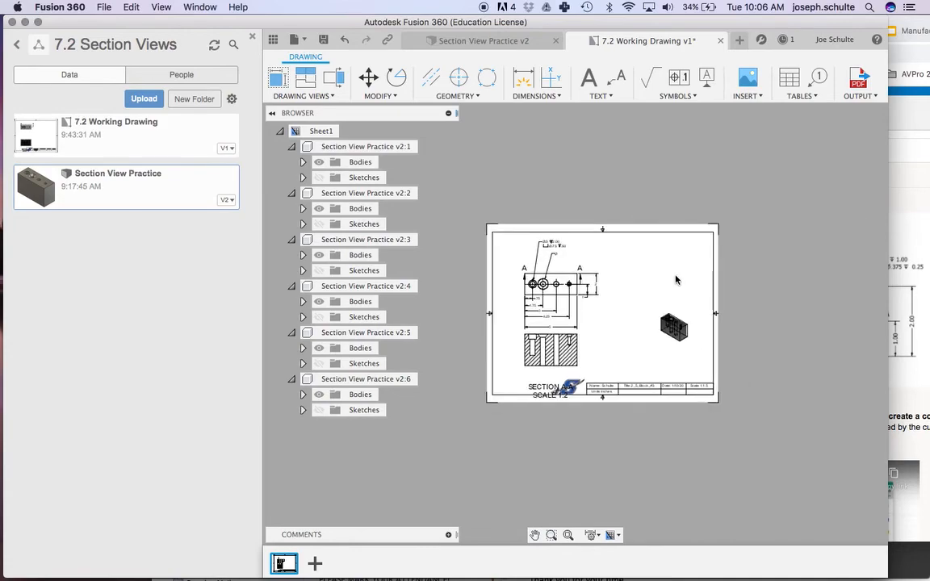
pyautogui.scroll(-2, 678, 281)
pyautogui.click(672, 342)
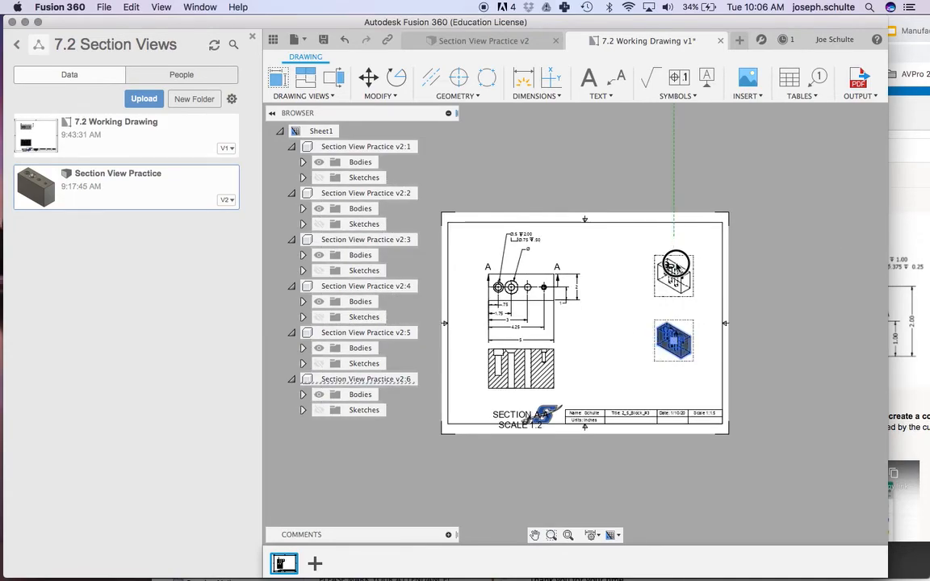
pyautogui.click(676, 264)
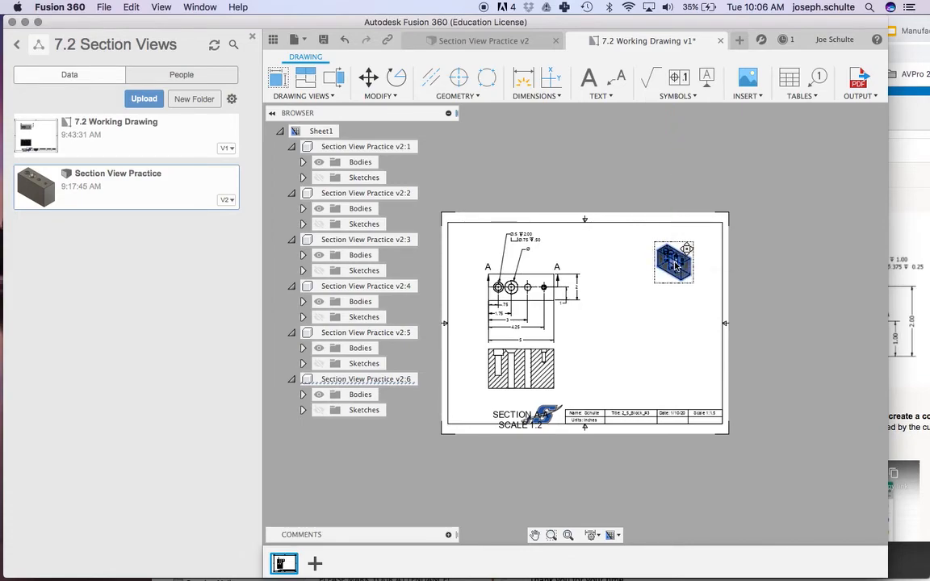
pyautogui.click(679, 258)
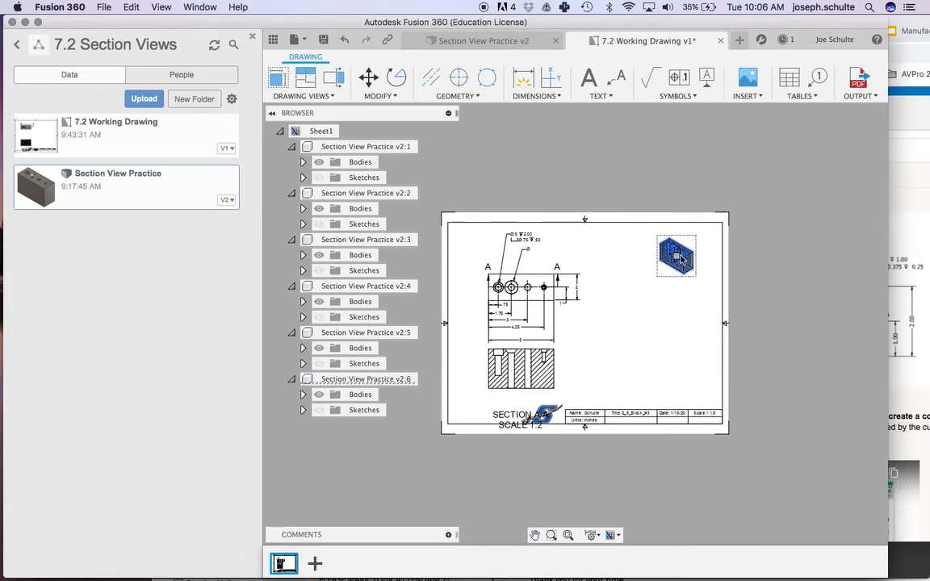
# Set the isometric view's scale to 1:2 and move it slightly down, clear of the sheet's upper border.
pyautogui.doubleClick(687, 262)
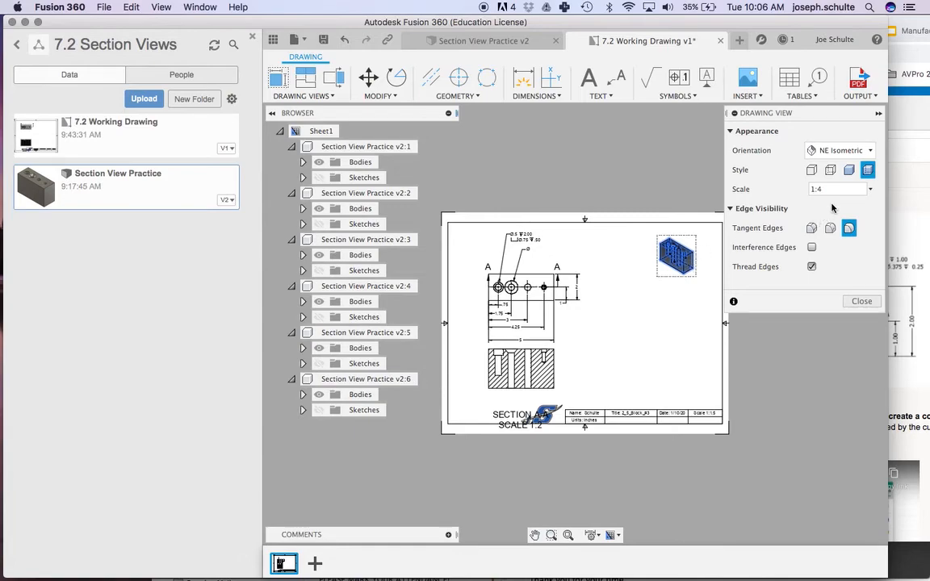
pyautogui.click(870, 190)
pyautogui.click(850, 112)
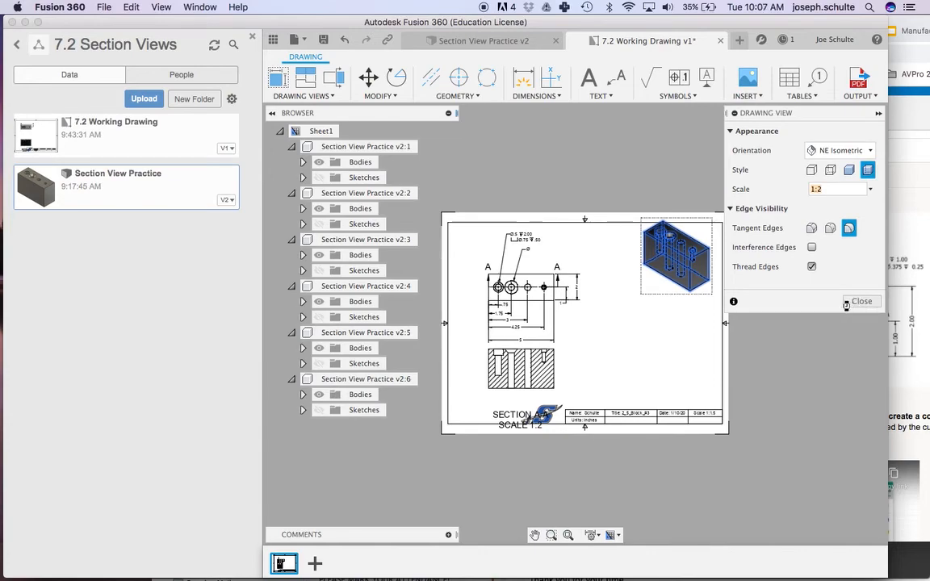
pyautogui.click(856, 300)
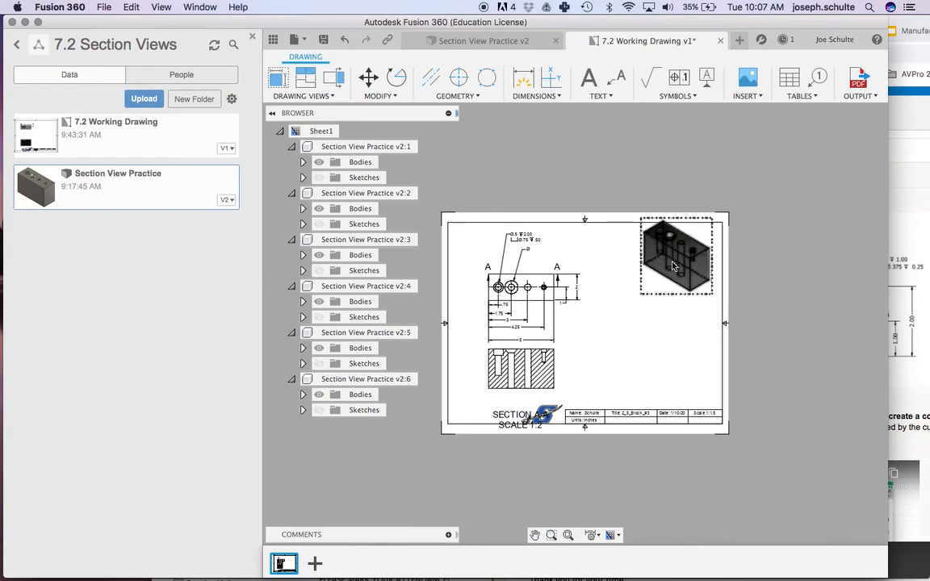
pyautogui.moveTo(678, 263); pyautogui.dragTo(672, 285)
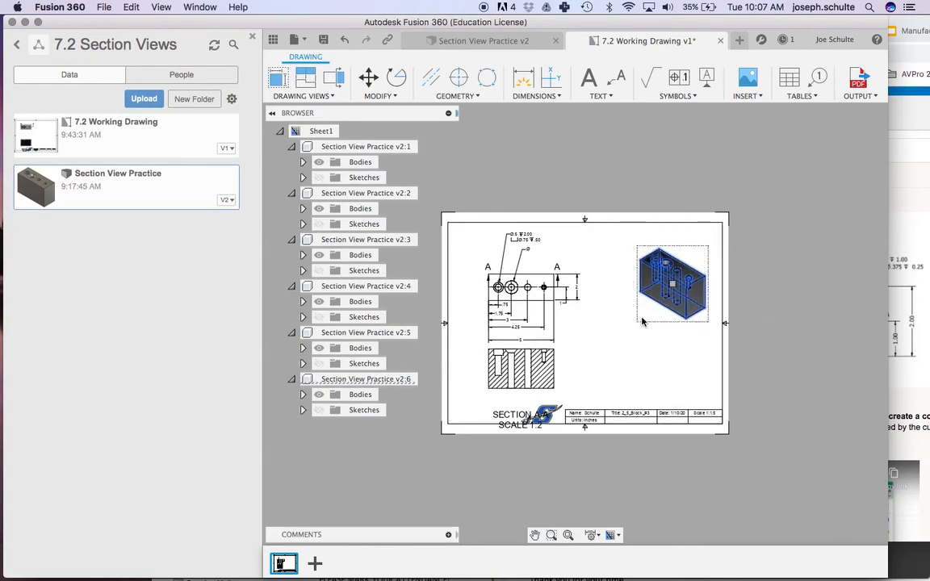